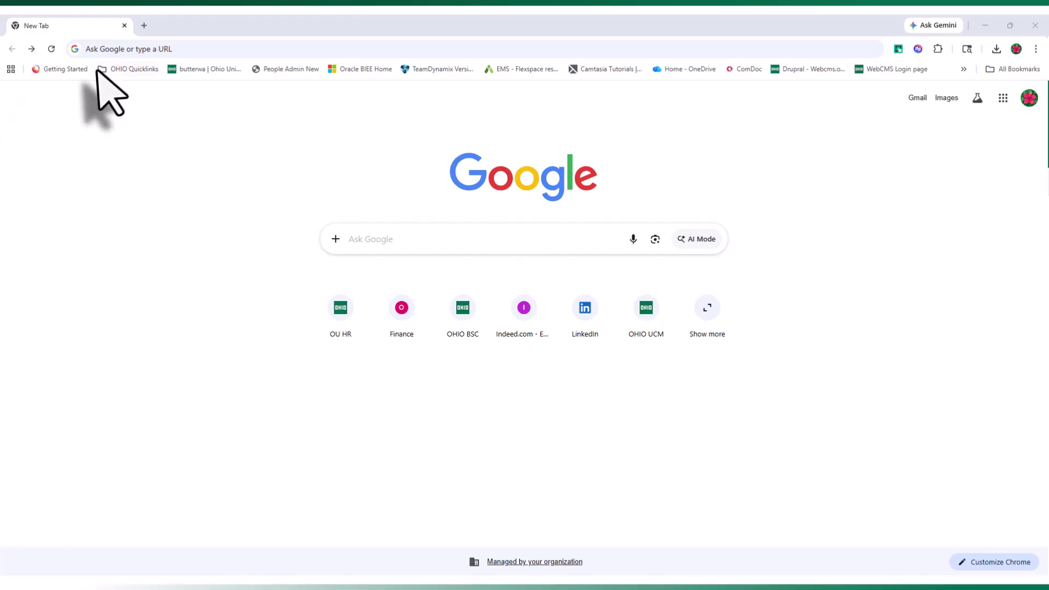
# Step: Go to the Oracle Analytics home page at obi.ohio.edu
pyautogui.click(112, 49)
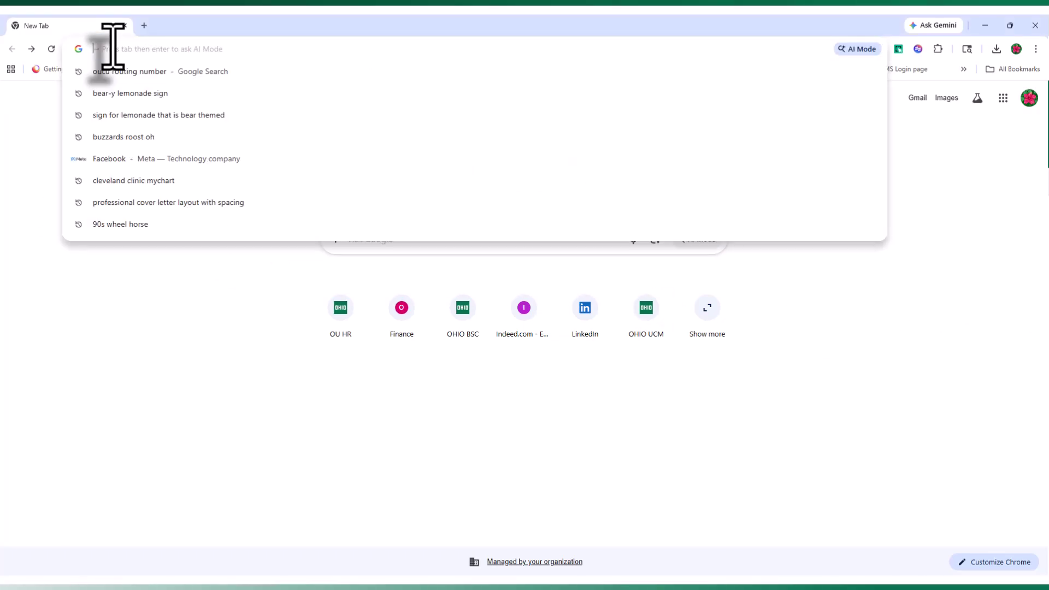
pyautogui.write('obi.ohio.e')
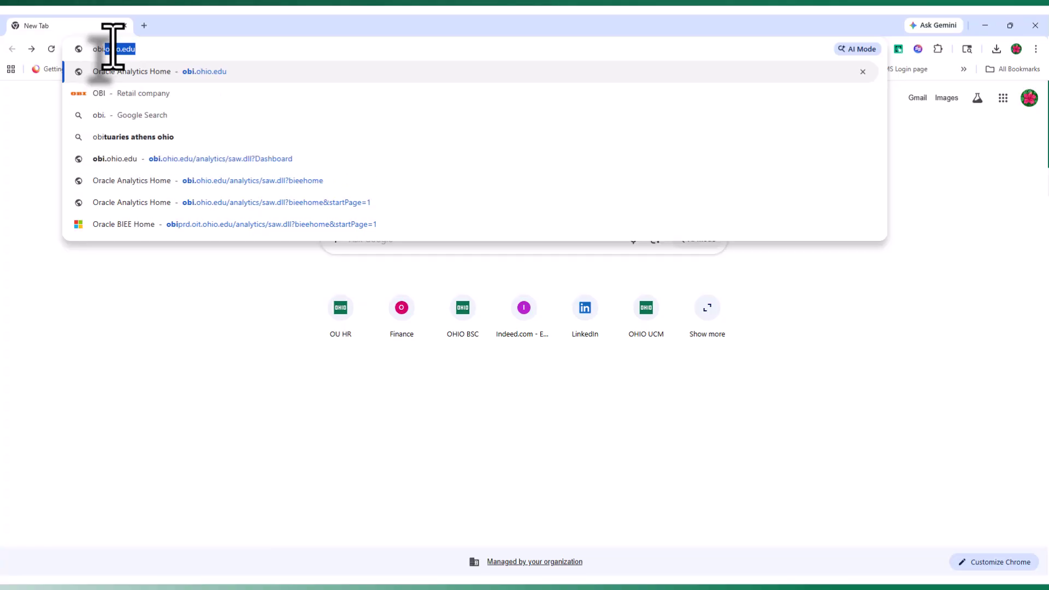
pyautogui.write('du')
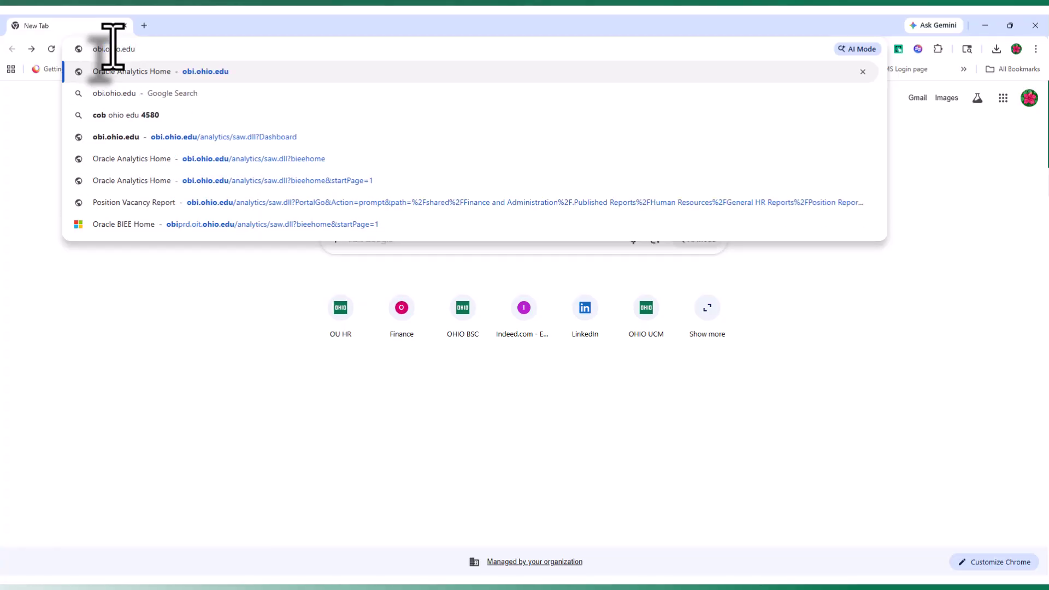
pyautogui.press('Return')
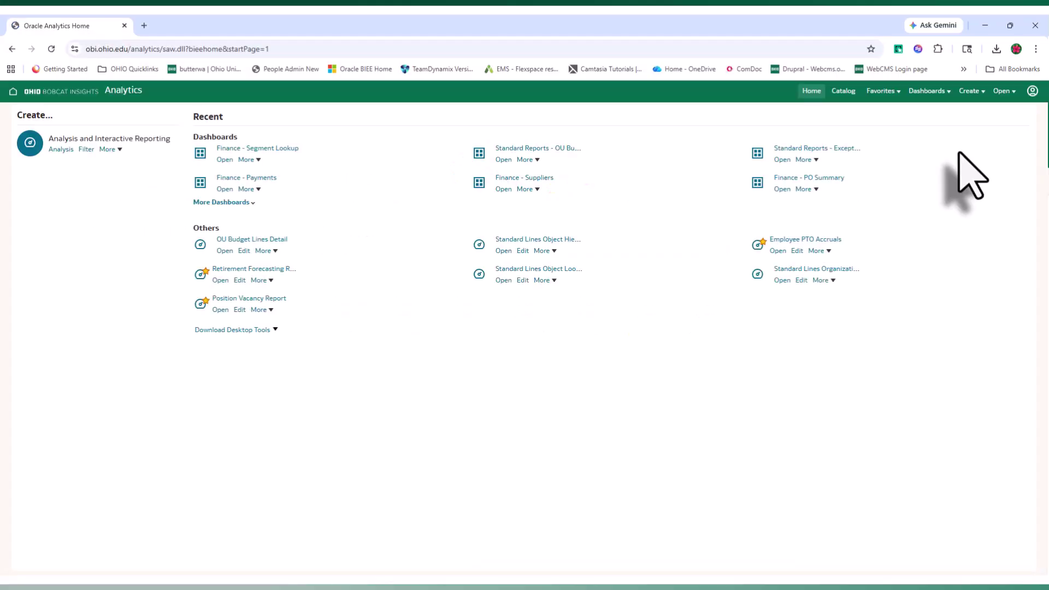
# Step: Open the Standard Reports dashboard from the Finance and Administration Dashboards
pyautogui.click(949, 91)
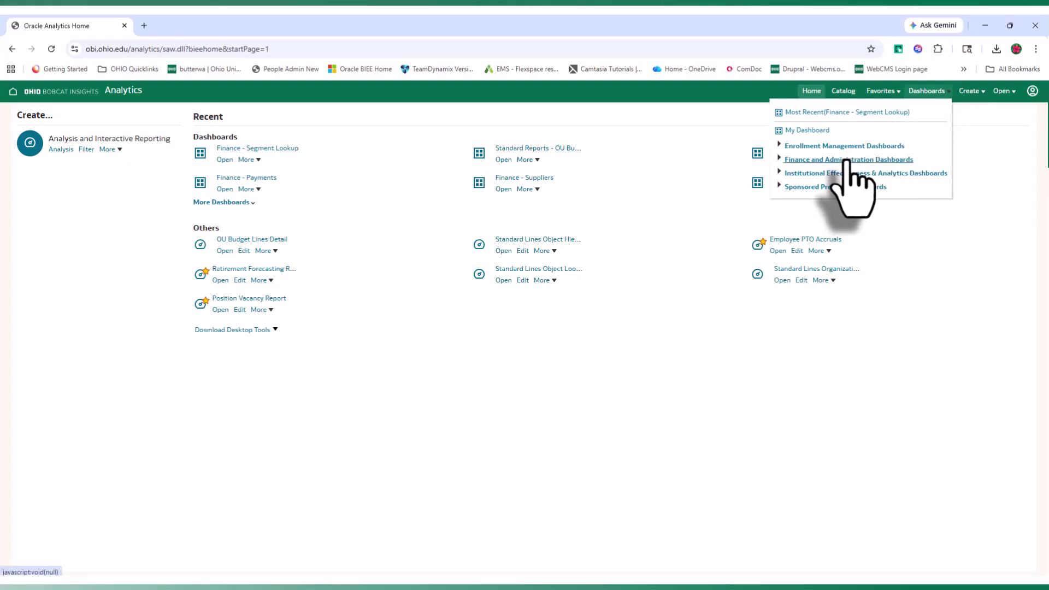
pyautogui.click(847, 160)
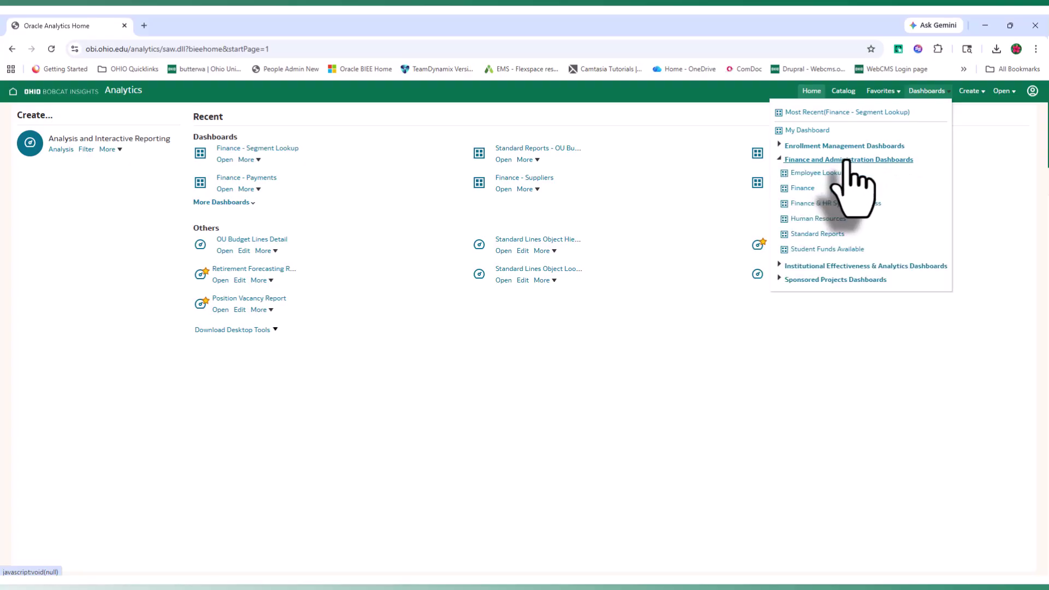
pyautogui.click(819, 235)
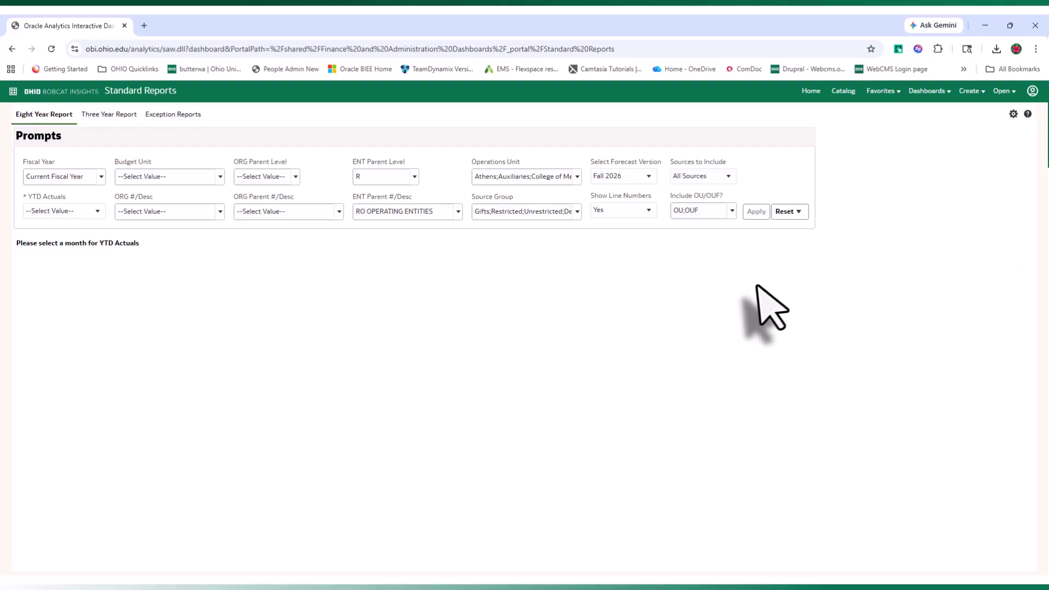
# Step: Check the Fiscal Year and Budget Unit choices, and set Budget Unit to OHIO BUSINESS SERVICE CENTER by searching for "business"
pyautogui.click(101, 177)
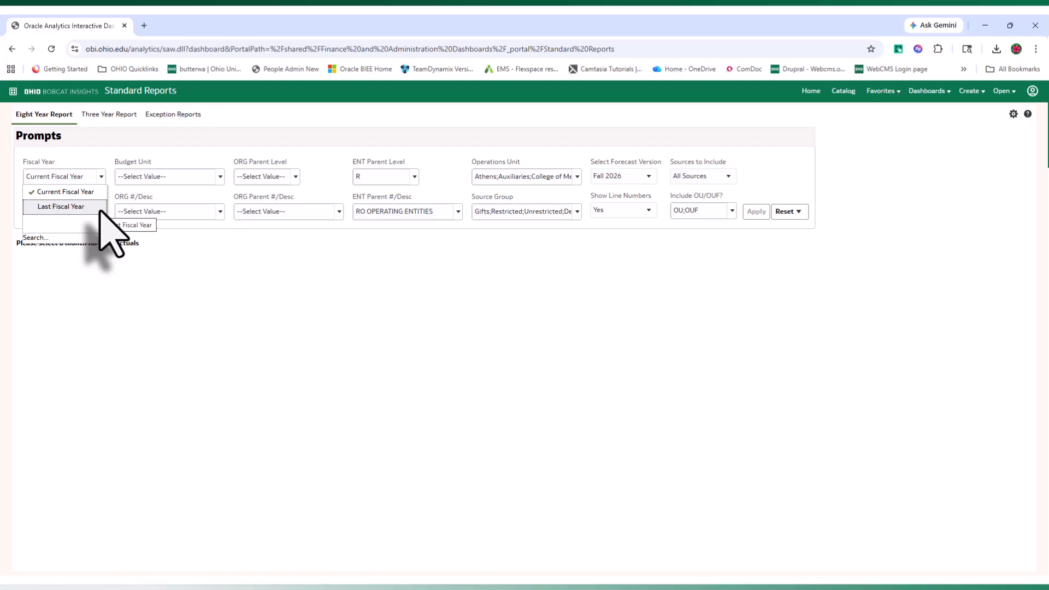
pyautogui.click(166, 177)
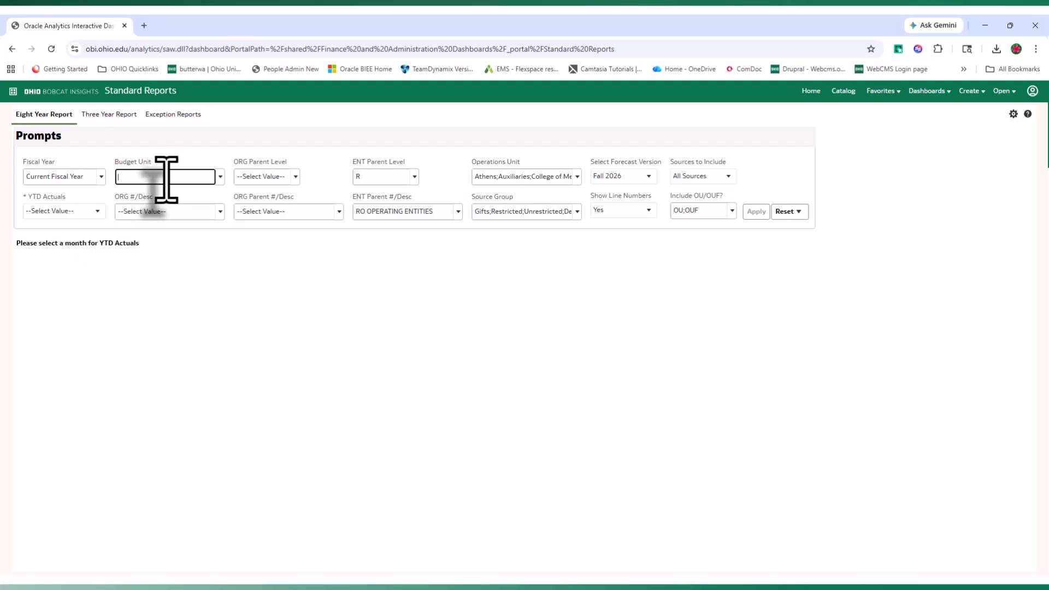
pyautogui.click(220, 178)
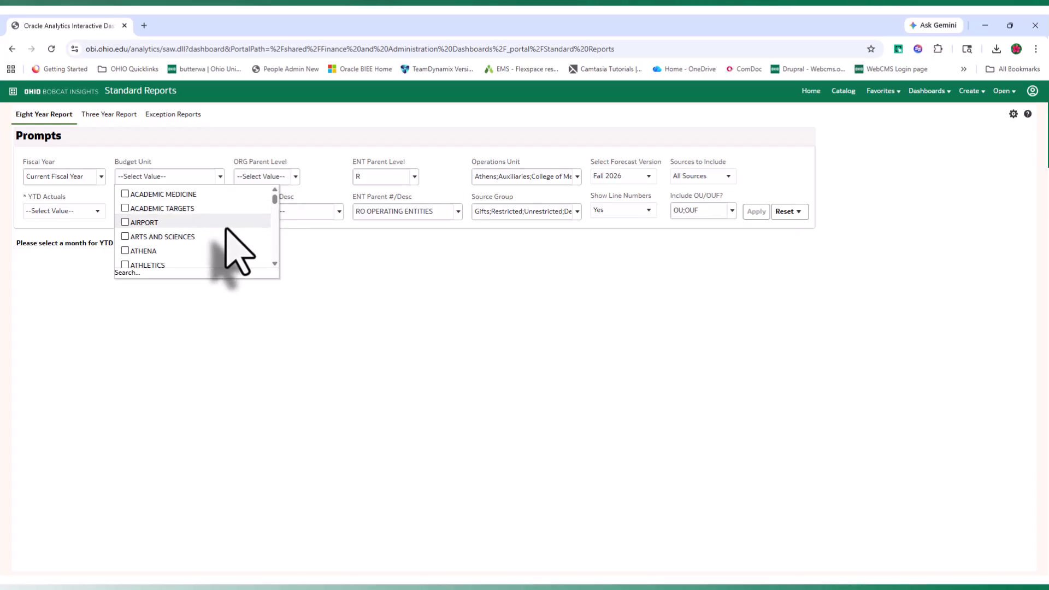
pyautogui.scroll(-2, 224, 224)
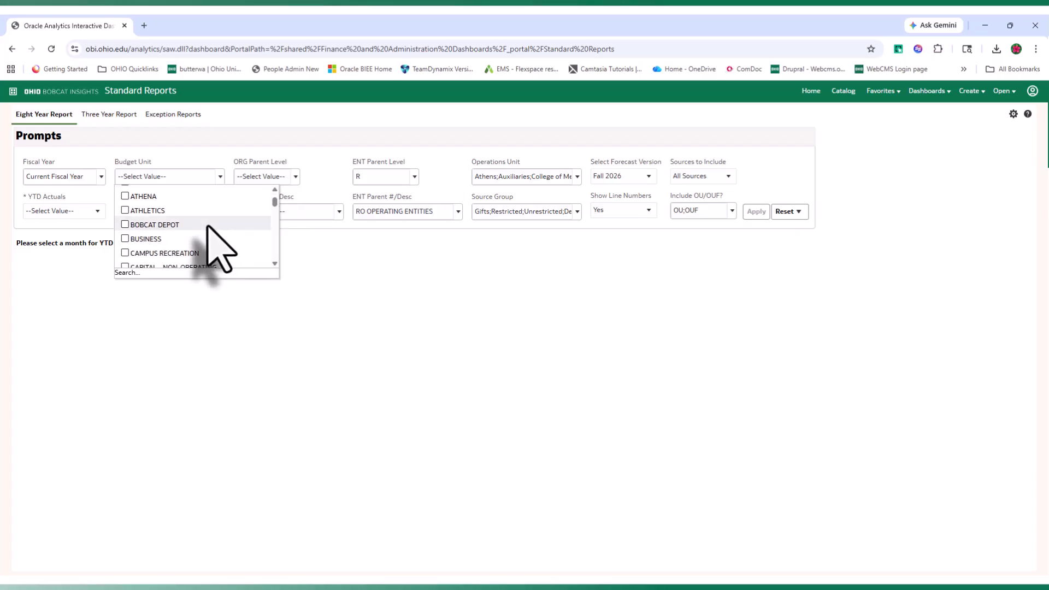
pyautogui.scroll(-2, 210, 228)
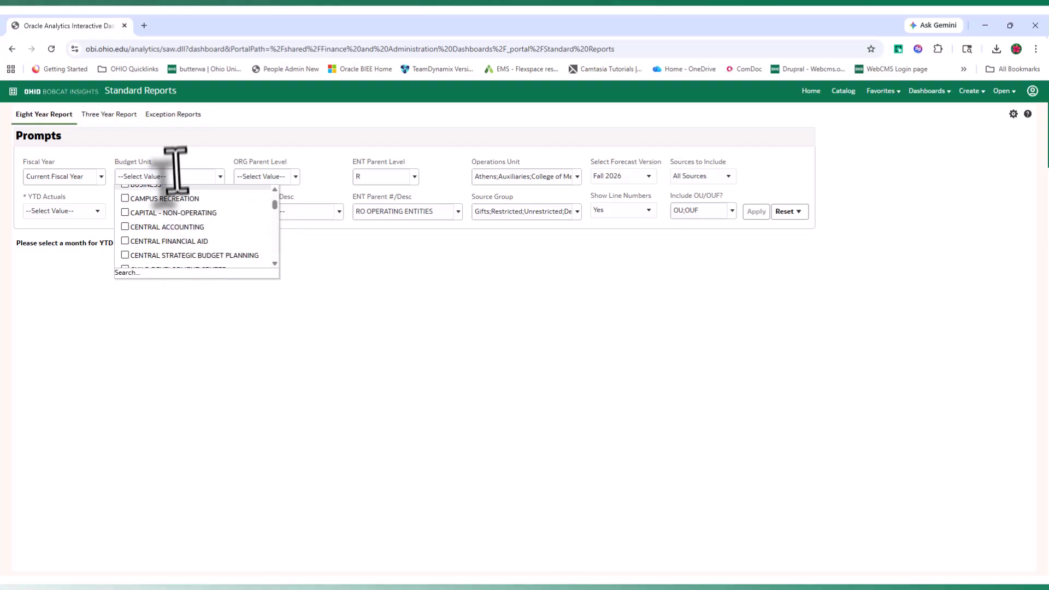
pyautogui.scroll(-2, 202, 244)
pyautogui.scroll(-8, 196, 234)
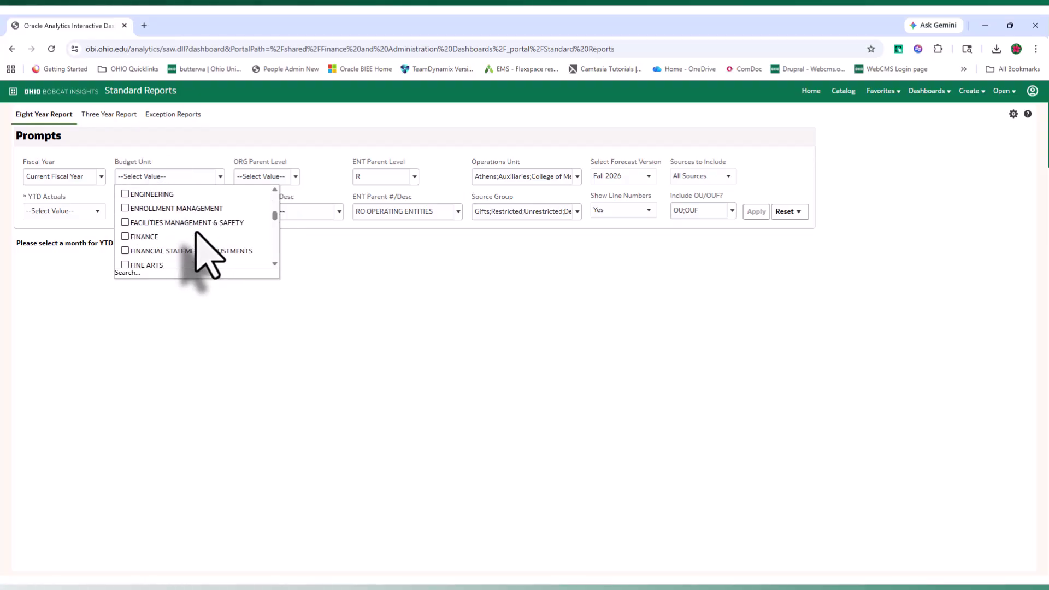
pyautogui.scroll(3, 181, 219)
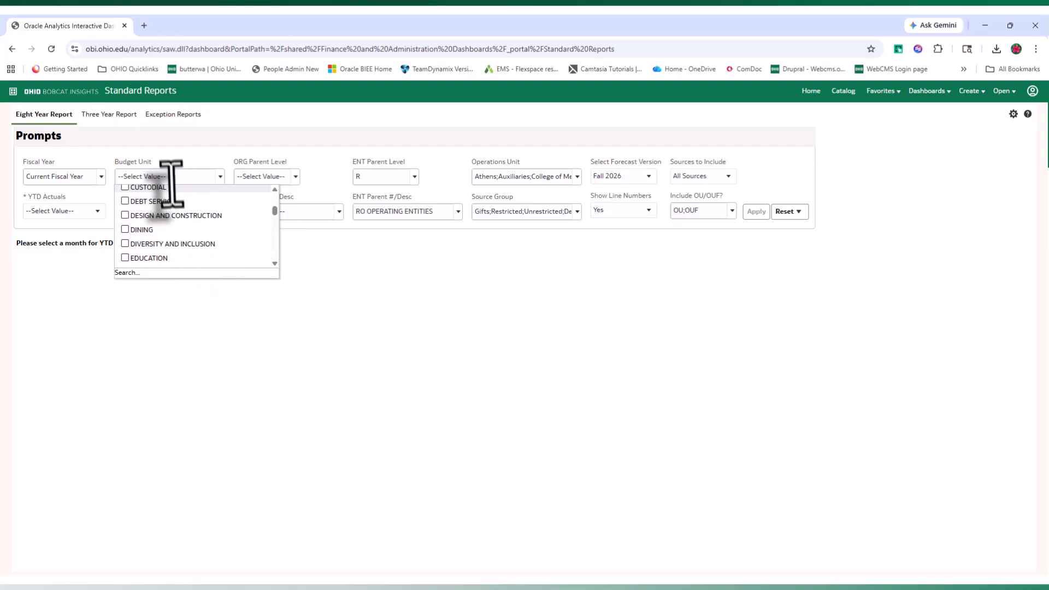
pyautogui.click(171, 183)
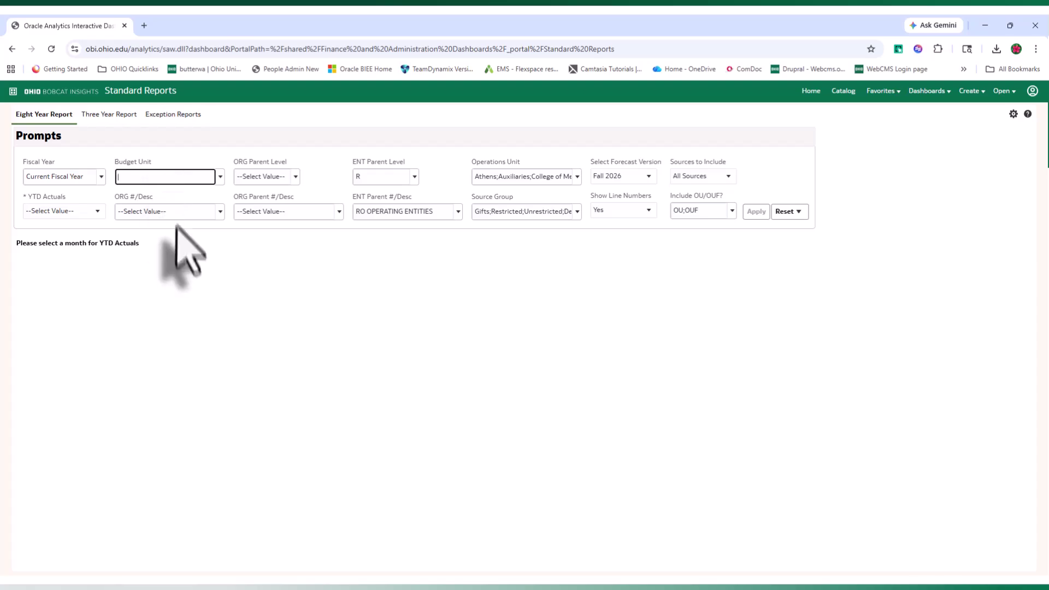
pyautogui.write('business')
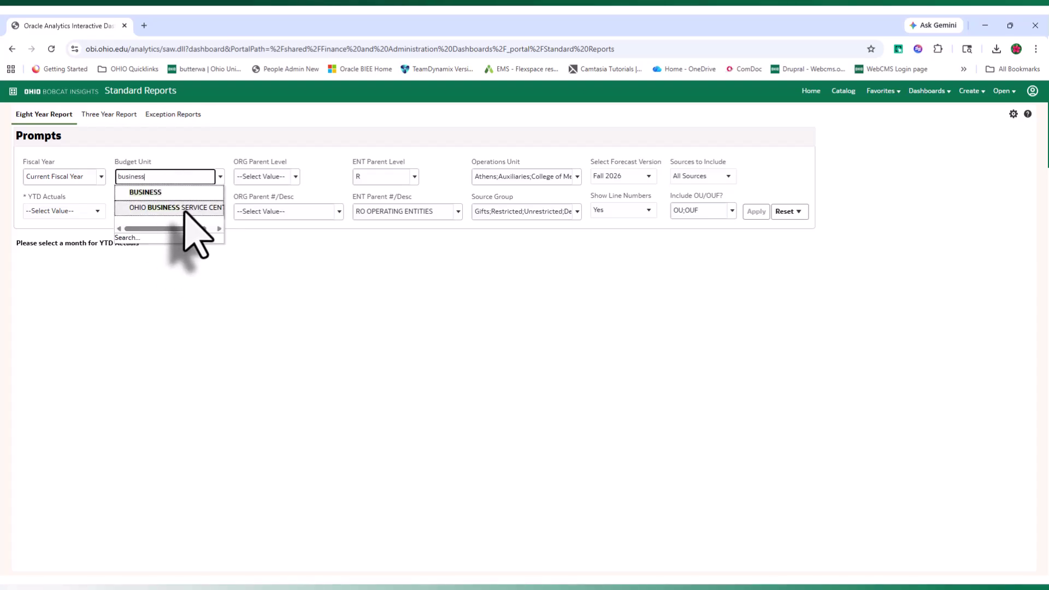
pyautogui.click(180, 208)
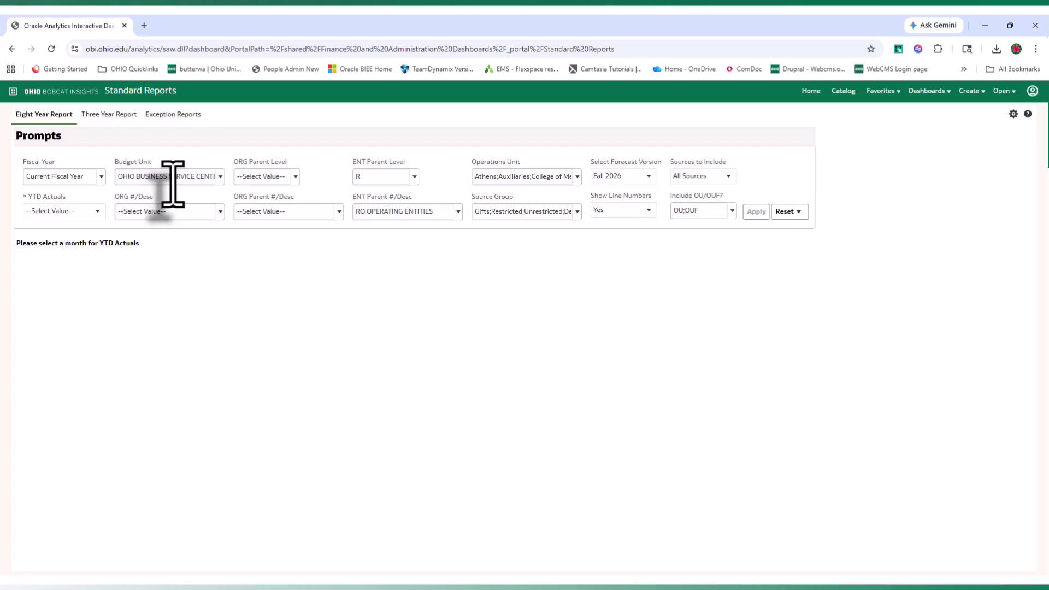
# Step: Review the ORG Parent Level choices and remove Auxiliaries from the Operations Unit selection
pyautogui.click(298, 177)
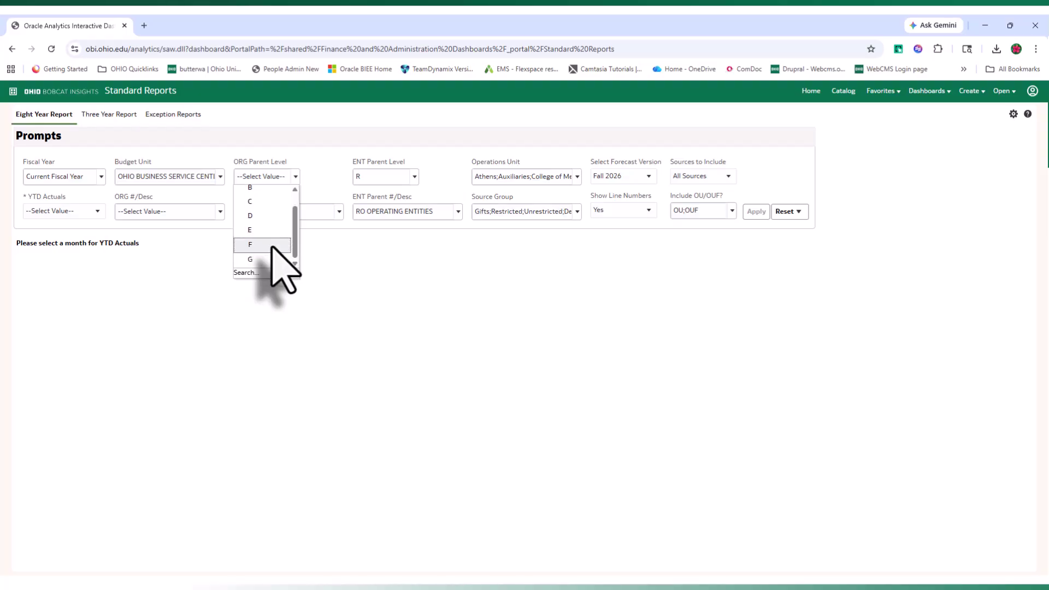
pyautogui.scroll(-1, 271, 235)
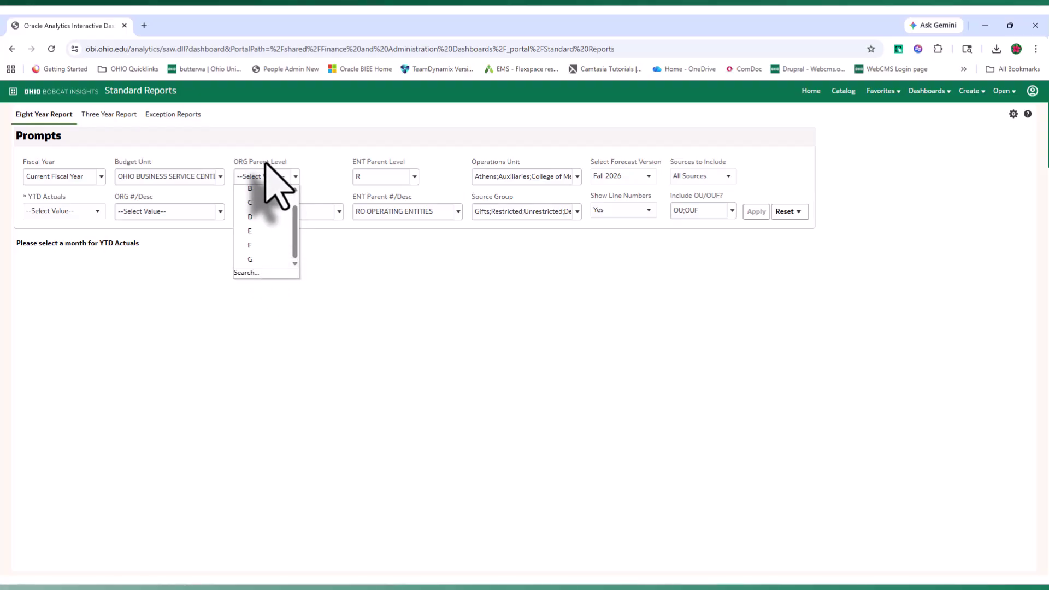
pyautogui.click(332, 289)
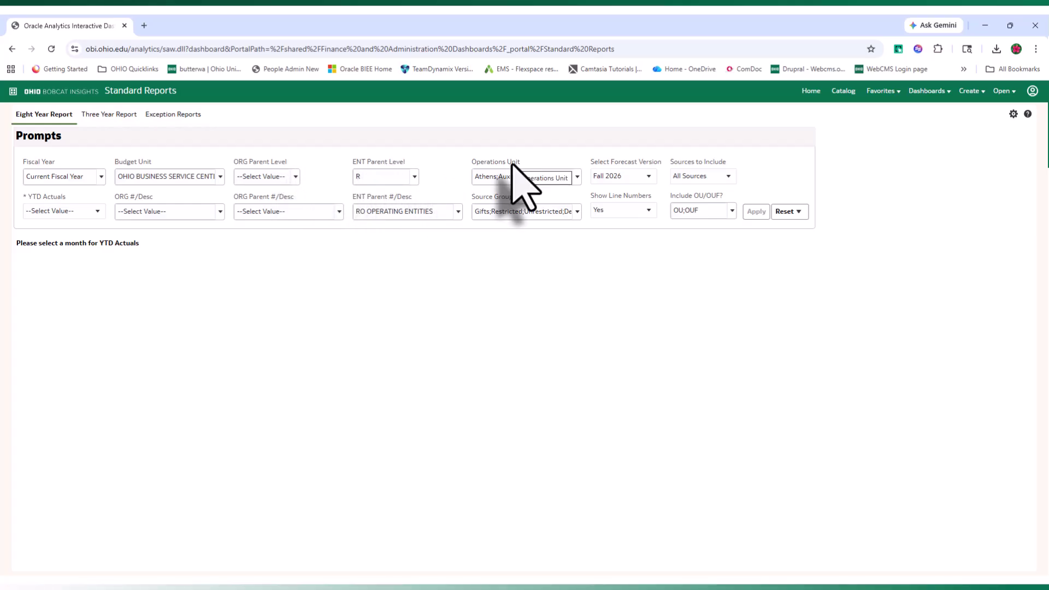
pyautogui.click(574, 181)
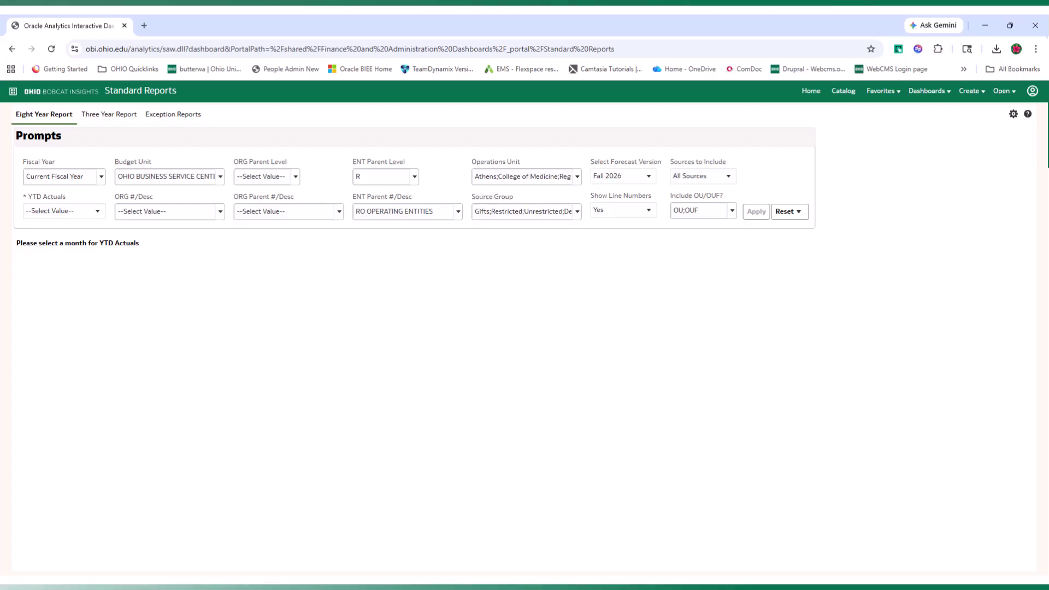
# Step: Examine the available options for the forecast version and for Sources to Include
pyautogui.click(649, 177)
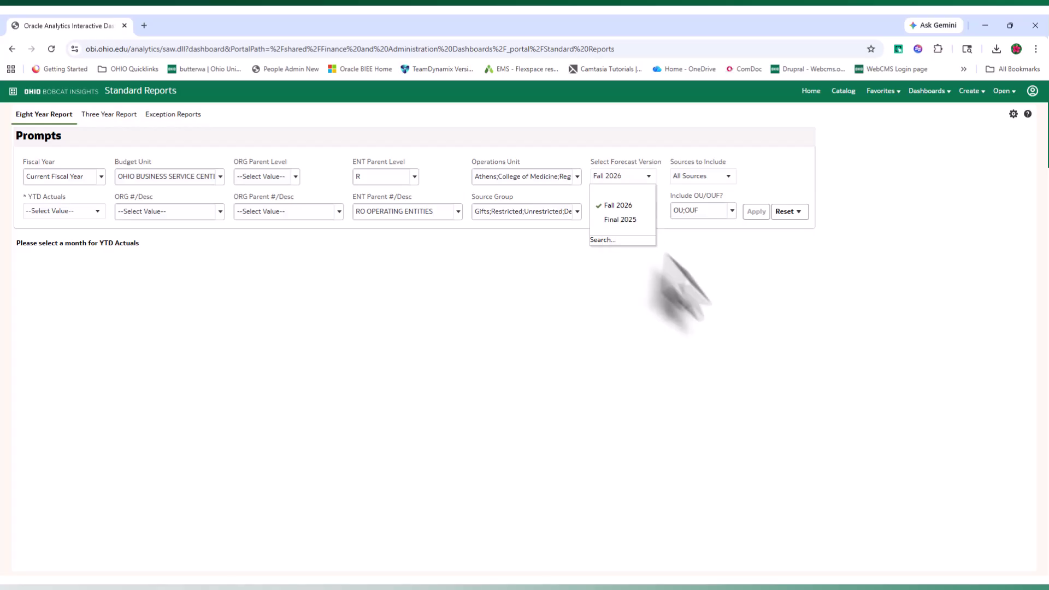
pyautogui.click(709, 281)
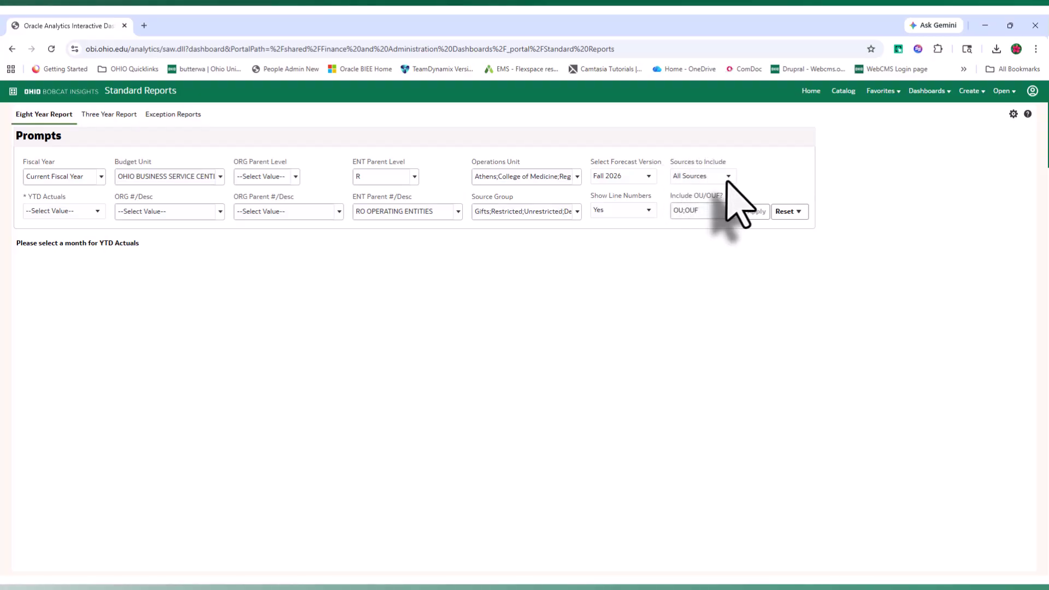
pyautogui.click(728, 177)
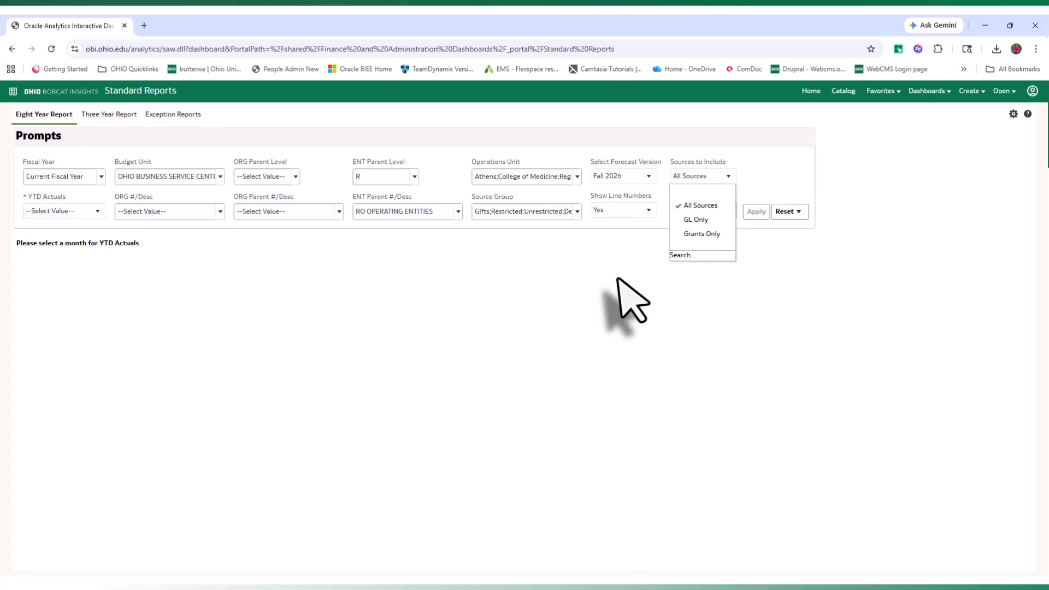
pyautogui.click(597, 305)
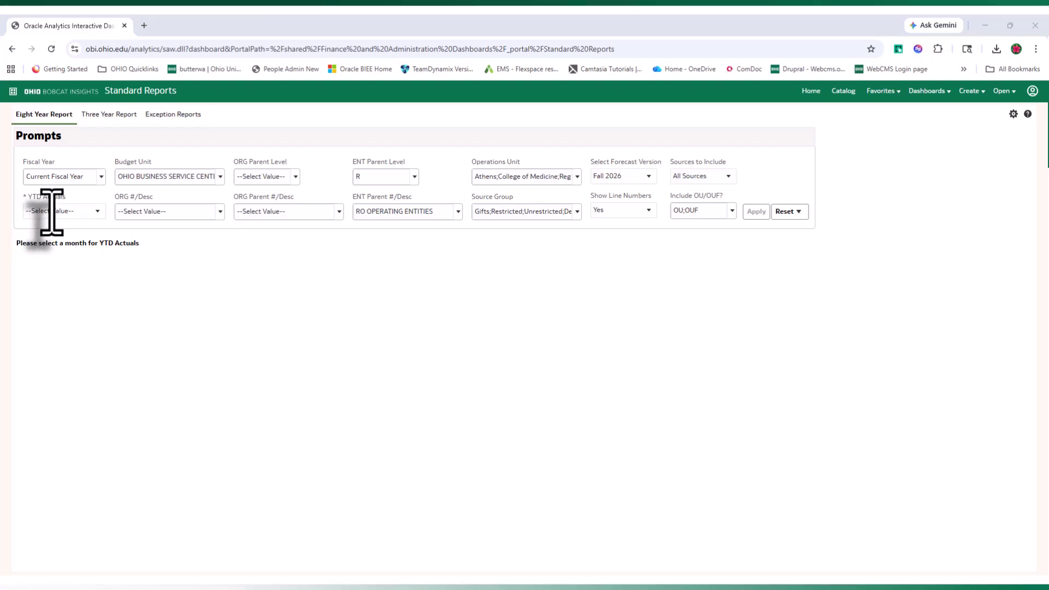
# Step: Set the YTD Actuals month to MAR
pyautogui.click(97, 211)
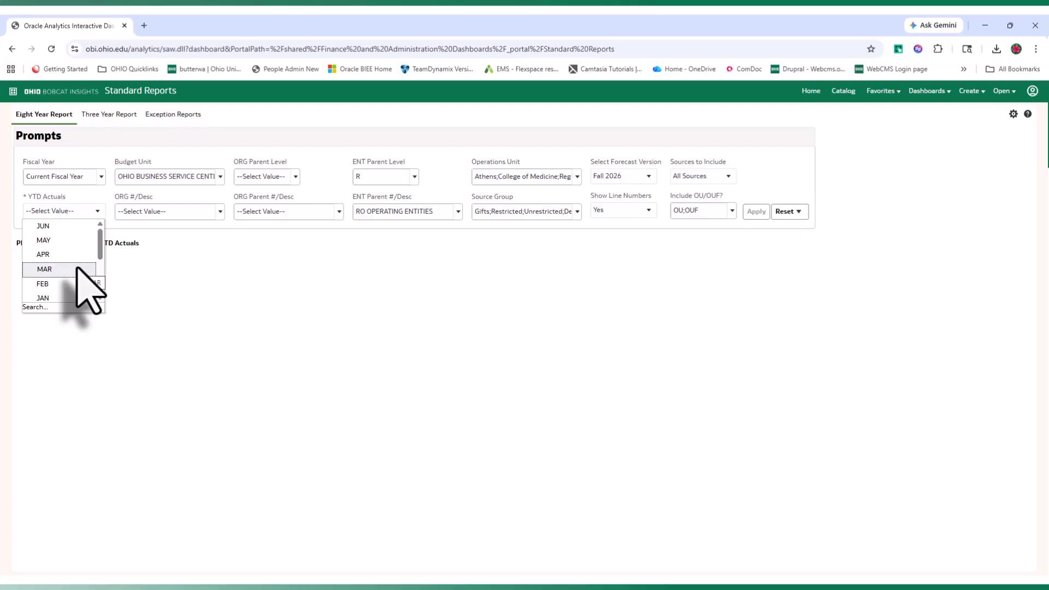
pyautogui.click(45, 269)
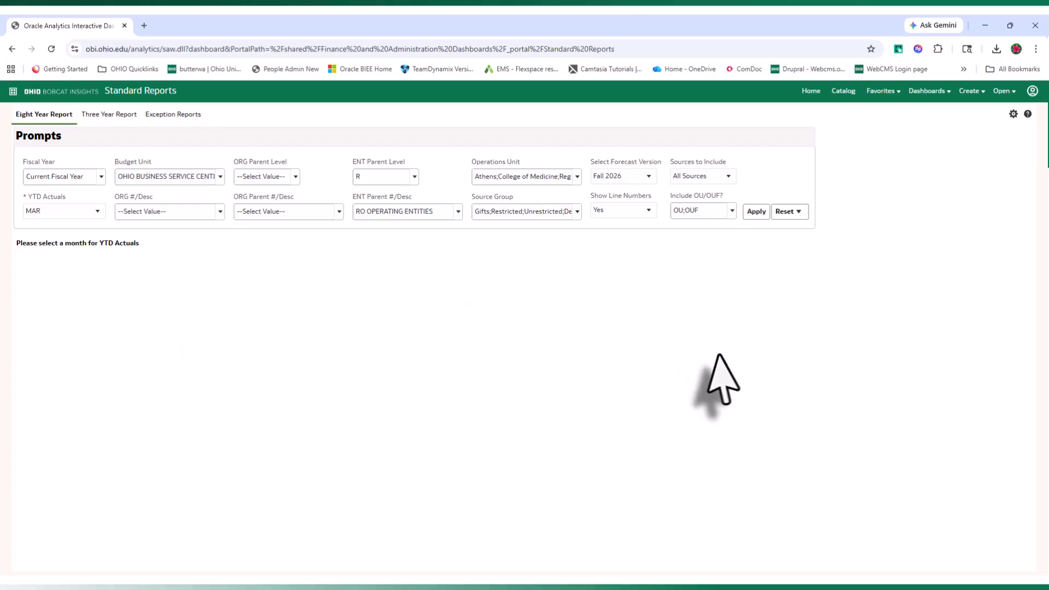
# Step: Search the ORG #/Desc values for 850 and add 850000 OHIO BUSINESS SERVICE CENTER to the selected values
pyautogui.click(220, 212)
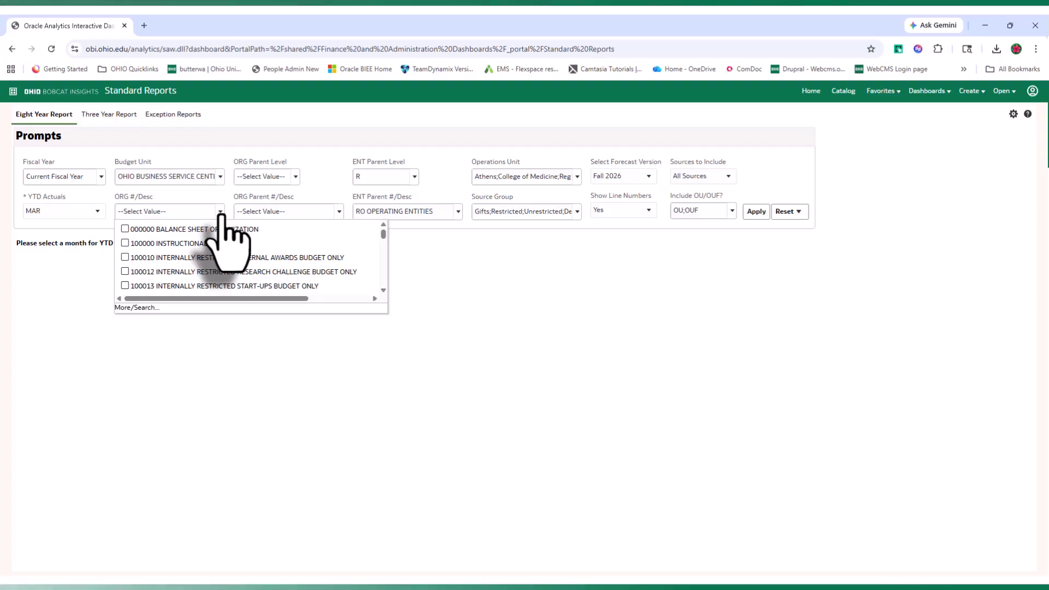
pyautogui.click(143, 308)
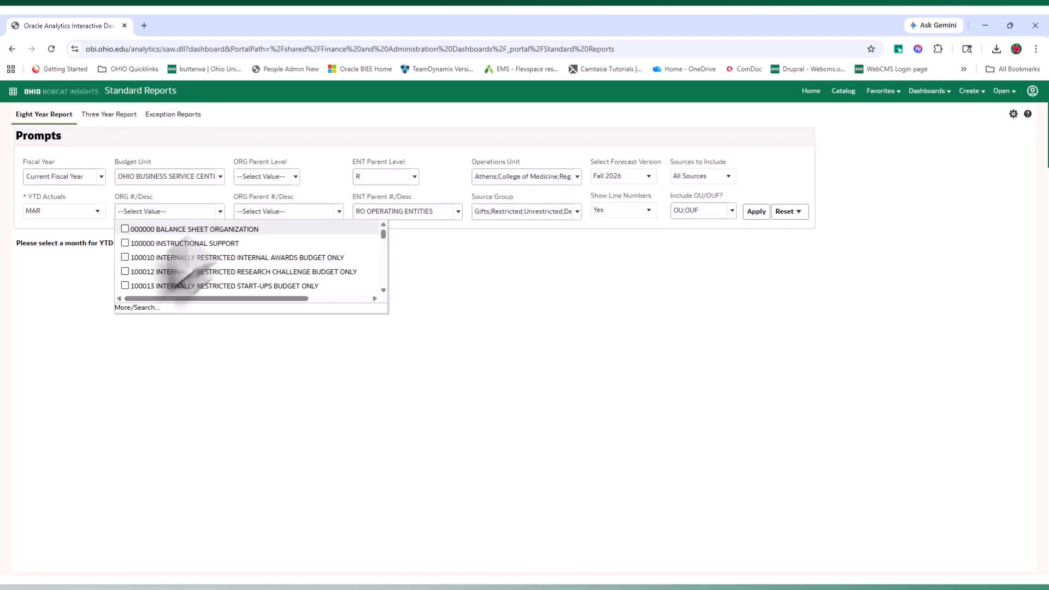
pyautogui.click(127, 308)
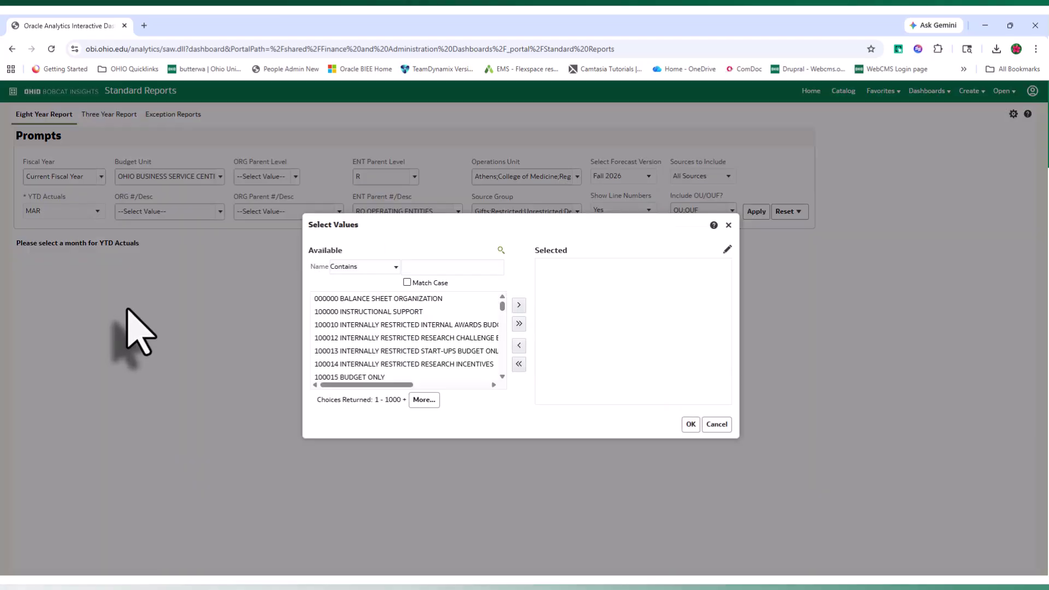
pyautogui.click(443, 267)
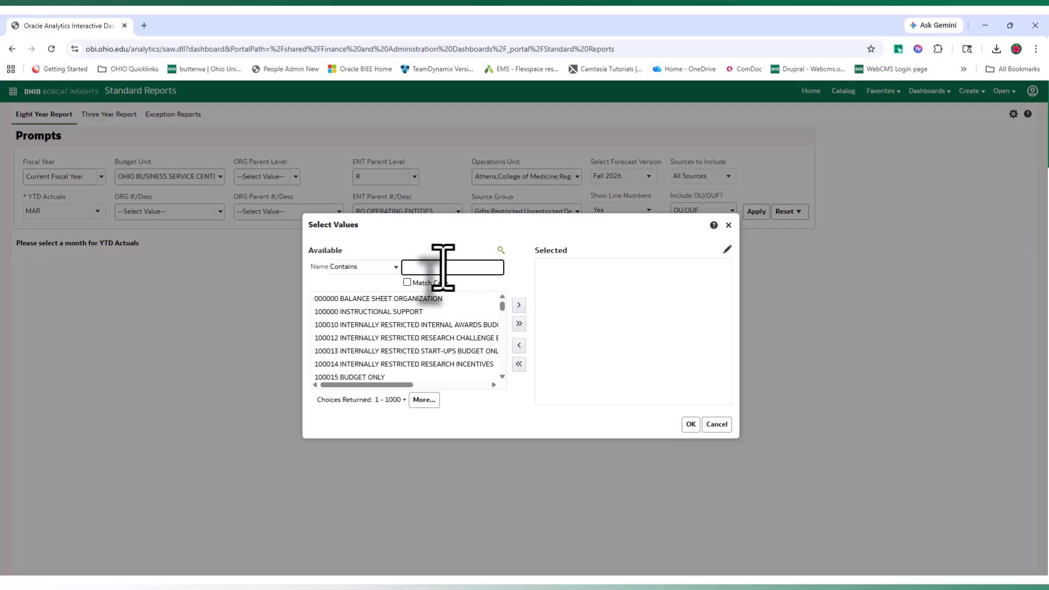
pyautogui.write('850')
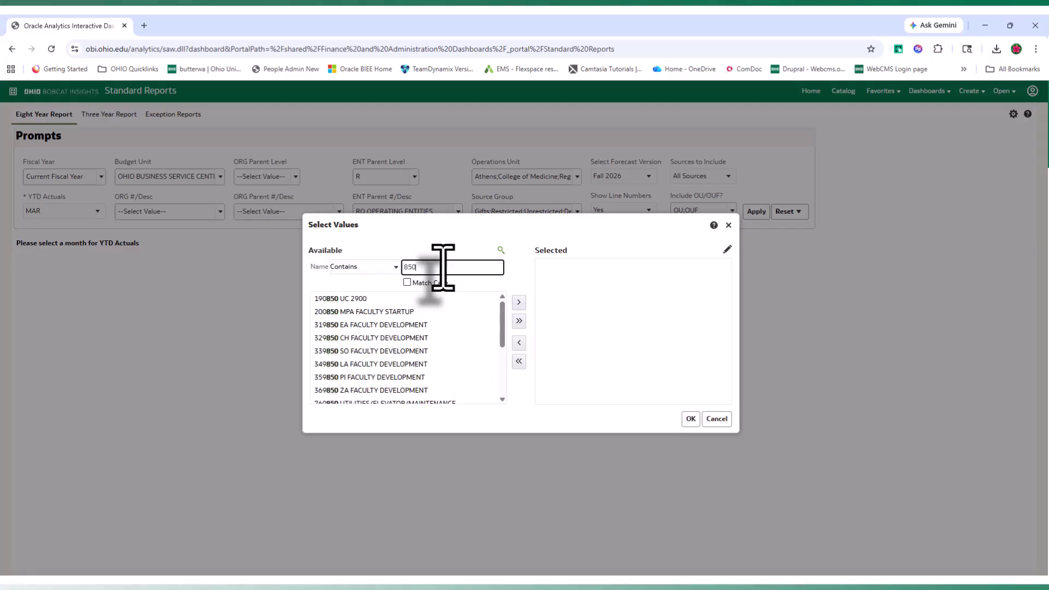
pyautogui.scroll(-5, 431, 345)
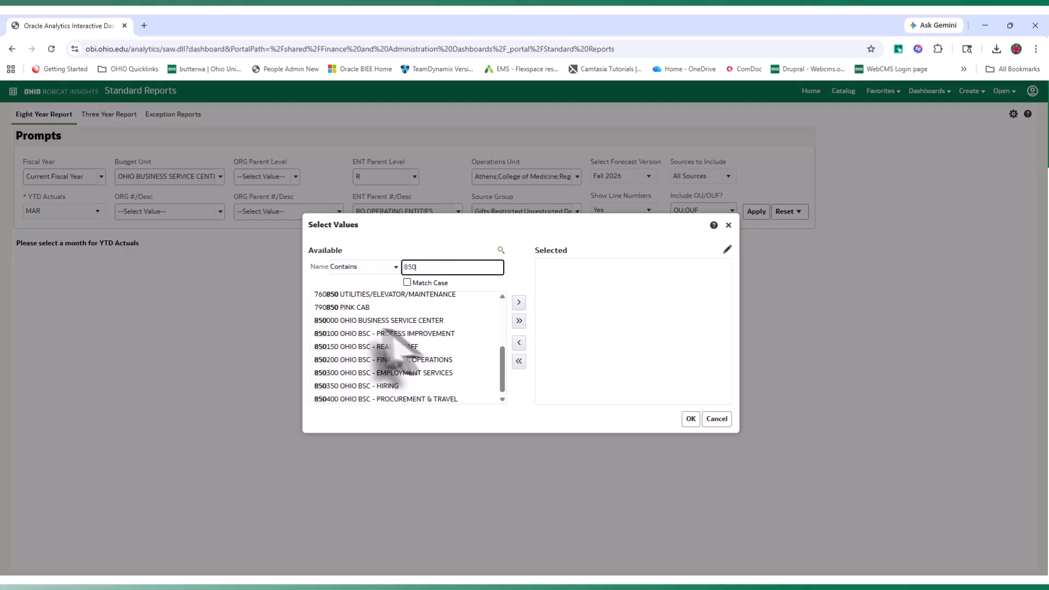
pyautogui.click(385, 321)
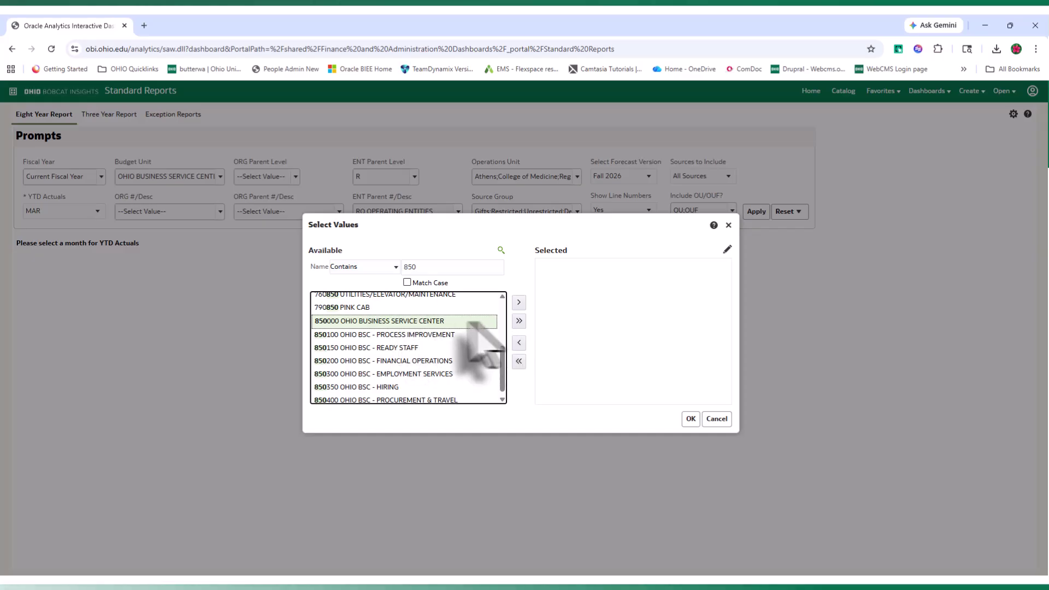
pyautogui.click(519, 303)
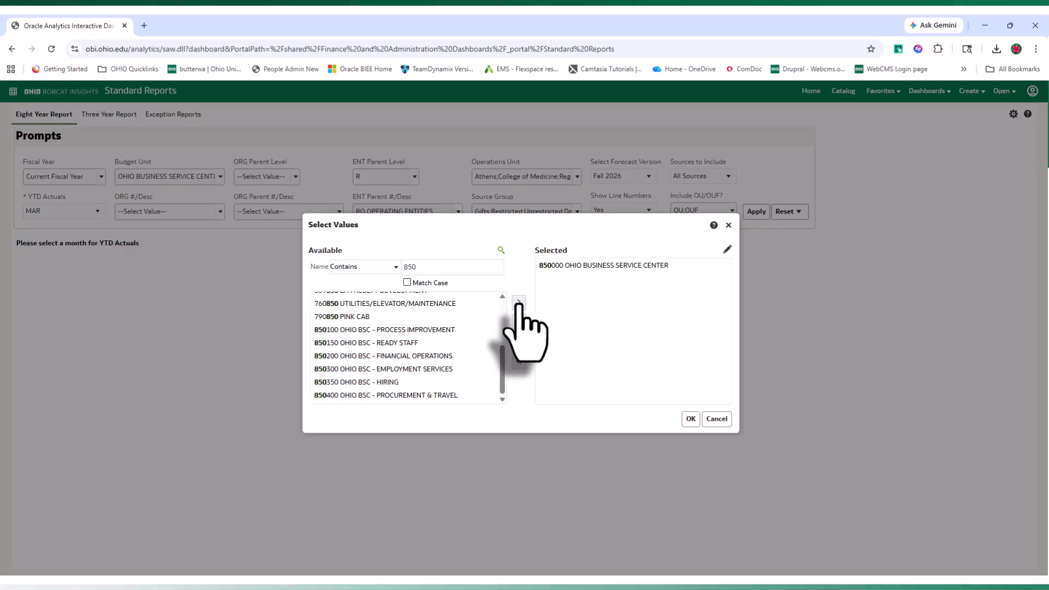
# Step: Add 850100 OHIO BSC - PROCESS IMPROVEMENT, then the range from 850150 READY STAFF through 850400 PROCUREMENT & TRAVEL, to the selected ORG values
pyautogui.click(404, 330)
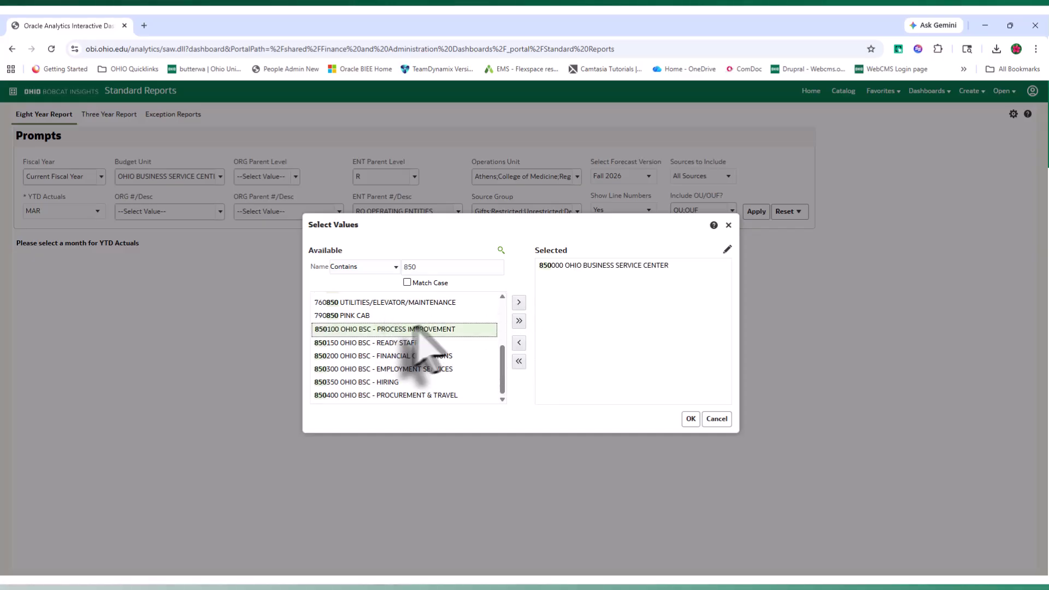
pyautogui.click(520, 303)
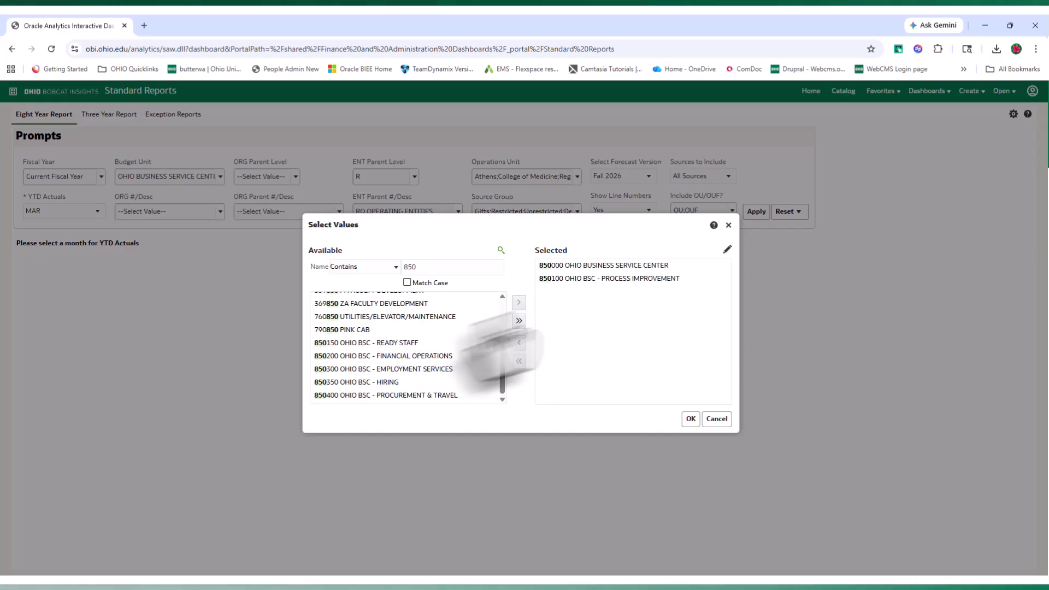
pyautogui.click(404, 343)
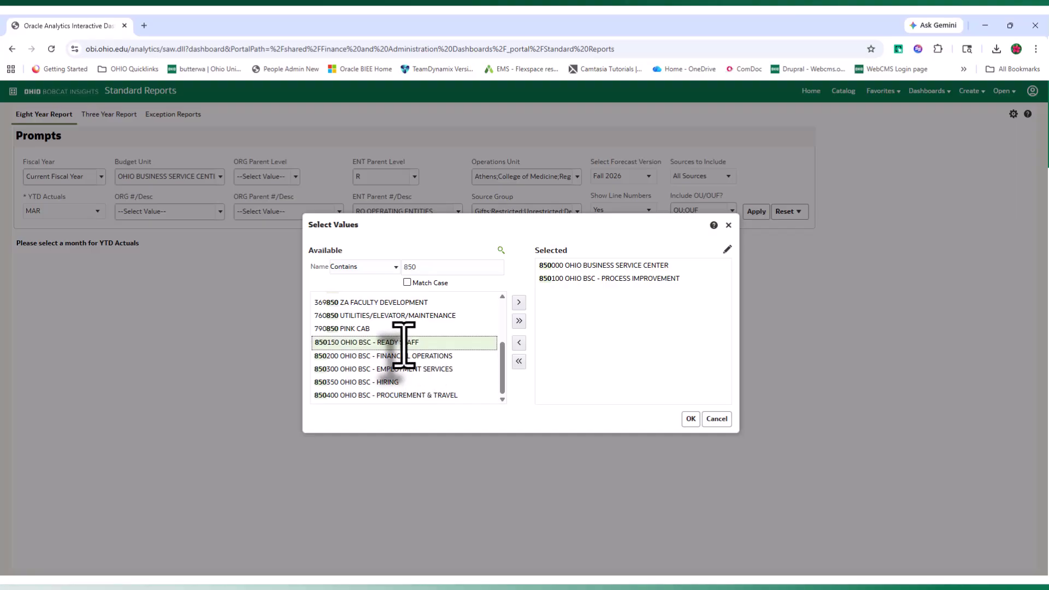
pyautogui.keyDown('shift'); pyautogui.click(403, 395); pyautogui.keyUp('shift')
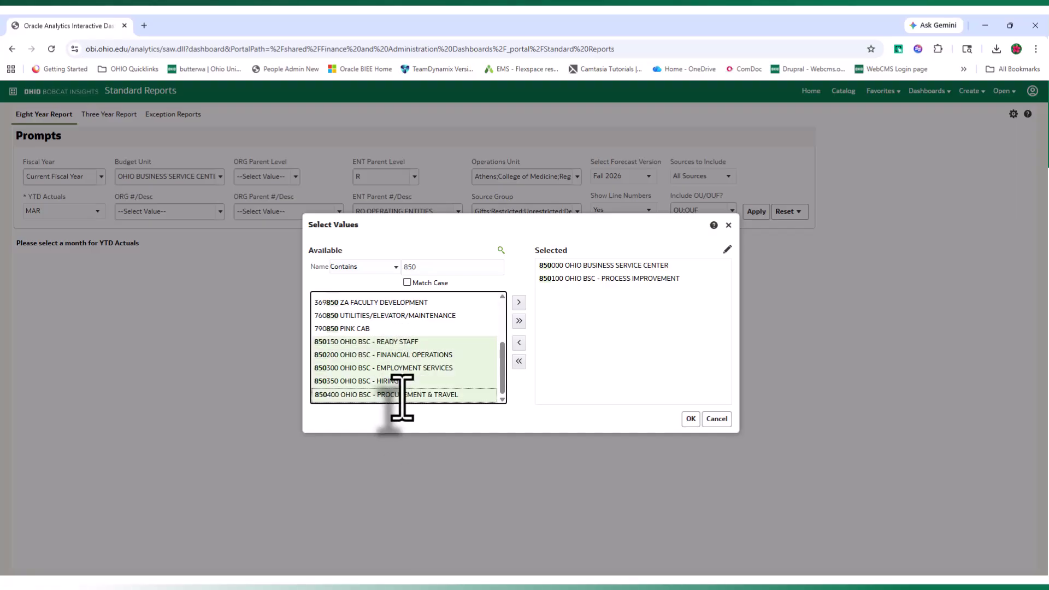
pyautogui.click(519, 304)
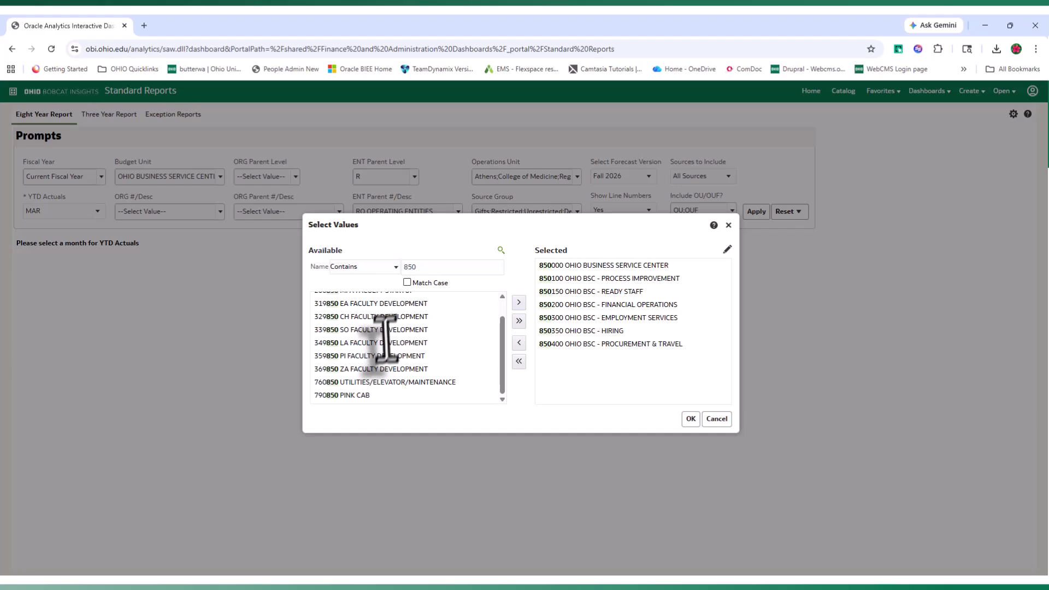
# Step: Move all remaining 850 matches into the selected ORG values, then clear the whole selection
pyautogui.scroll(2, 377, 339)
pyautogui.scroll(-2, 391, 361)
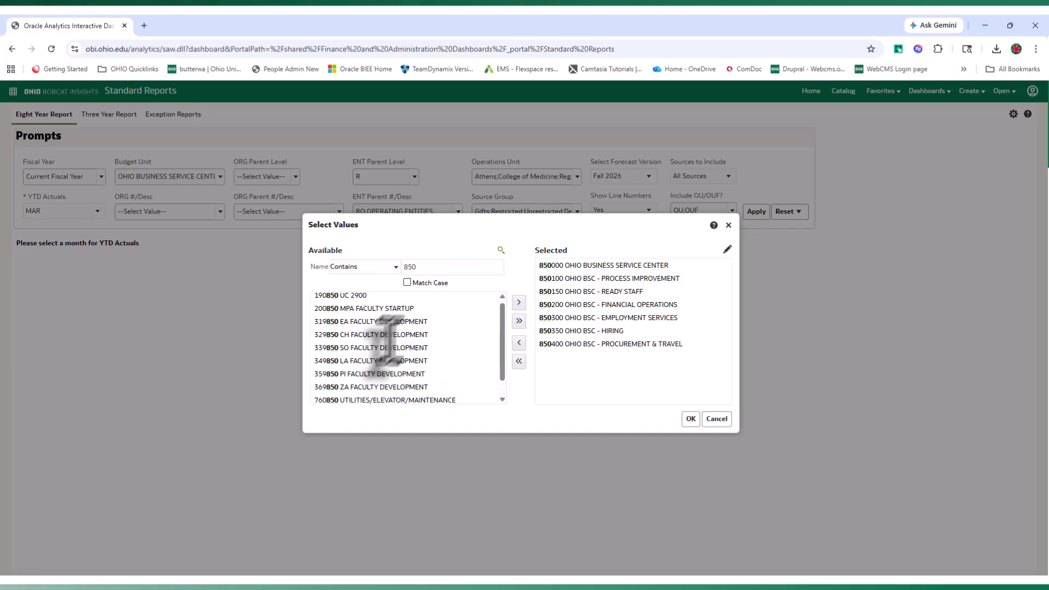
pyautogui.click(518, 321)
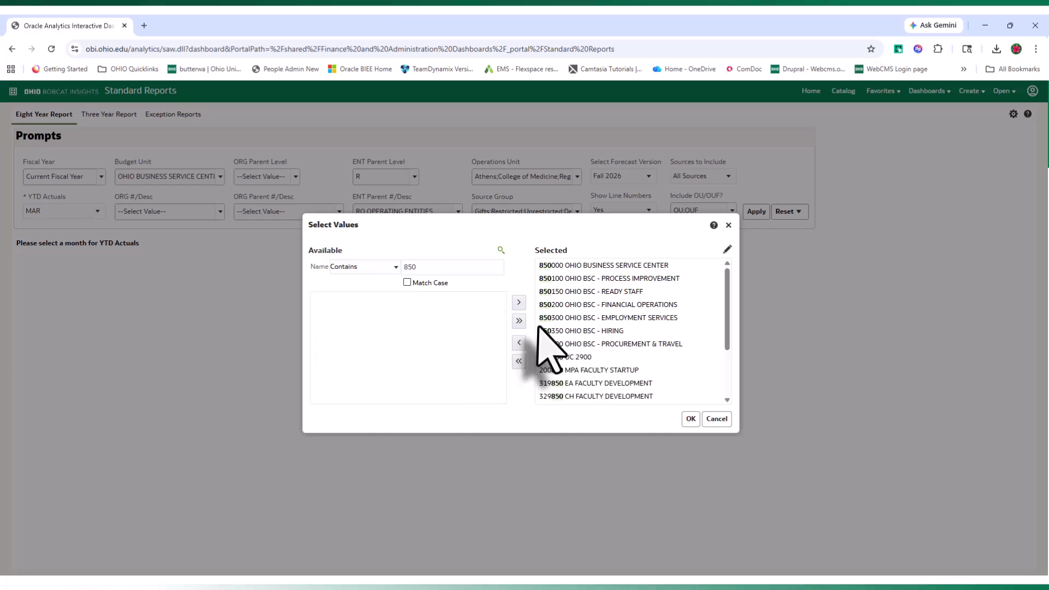
pyautogui.click(518, 361)
# Step: Add 850100 PROCESS IMPROVEMENT and 850150 READY STAFF together to the selected ORG values, then discard the selection
pyautogui.click(403, 327)
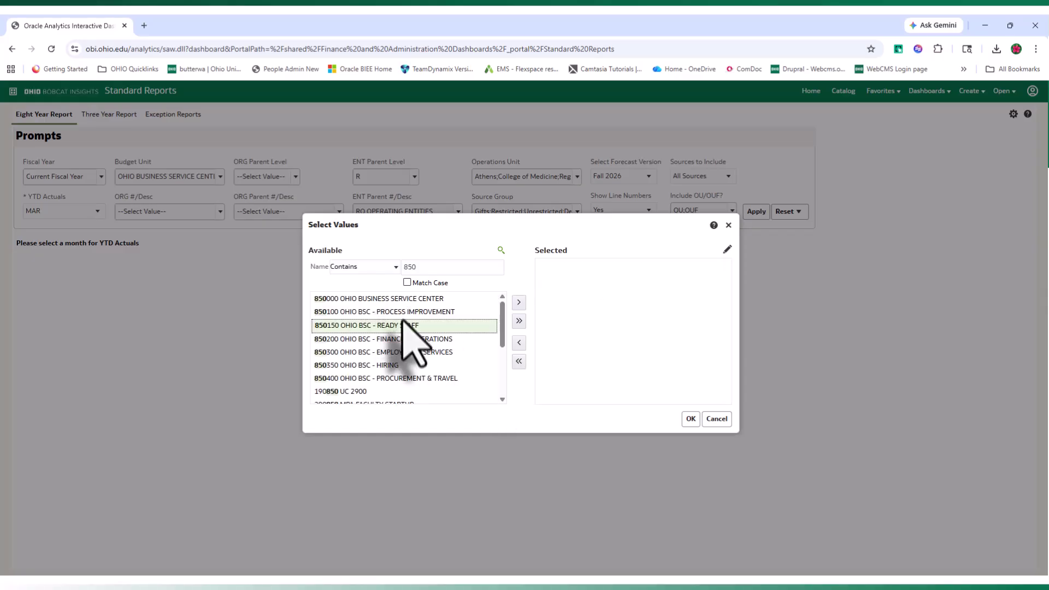
pyautogui.keyDown('shift'); pyautogui.click(402, 314); pyautogui.keyUp('shift')
pyautogui.click(518, 302)
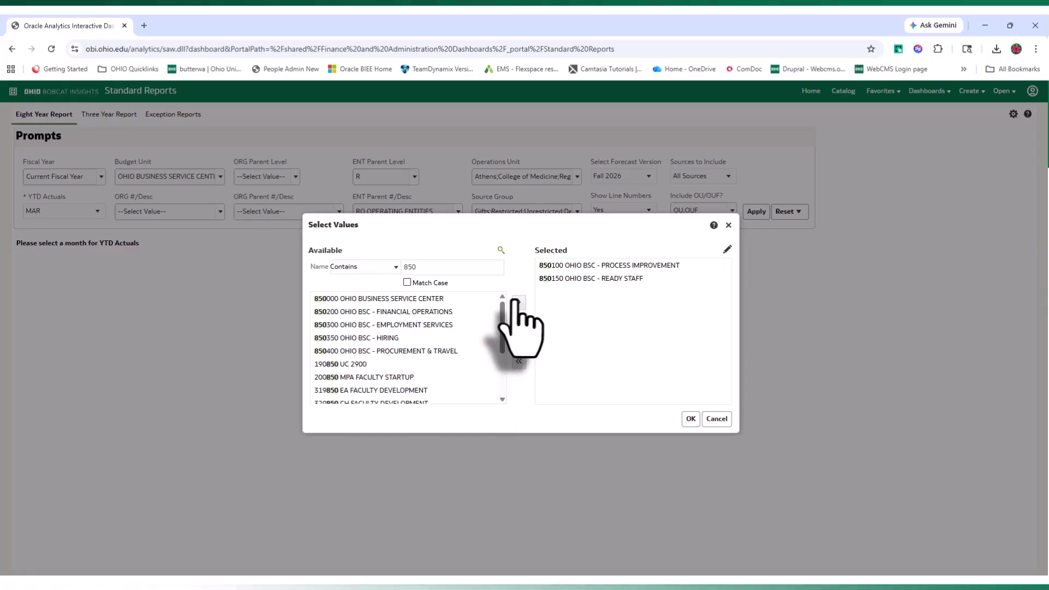
pyautogui.click(715, 419)
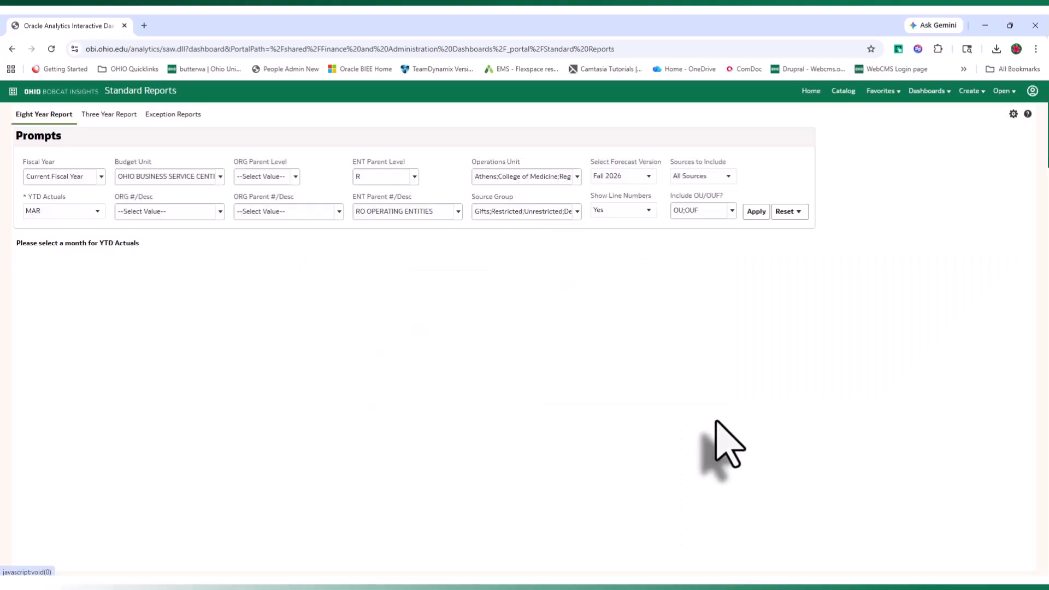
# Step: Look through the organizations offered for ORG Parent #/Desc, leaving both ORG #/Desc and ORG Parent #/Desc without a value
pyautogui.click(220, 212)
pyautogui.click(221, 212)
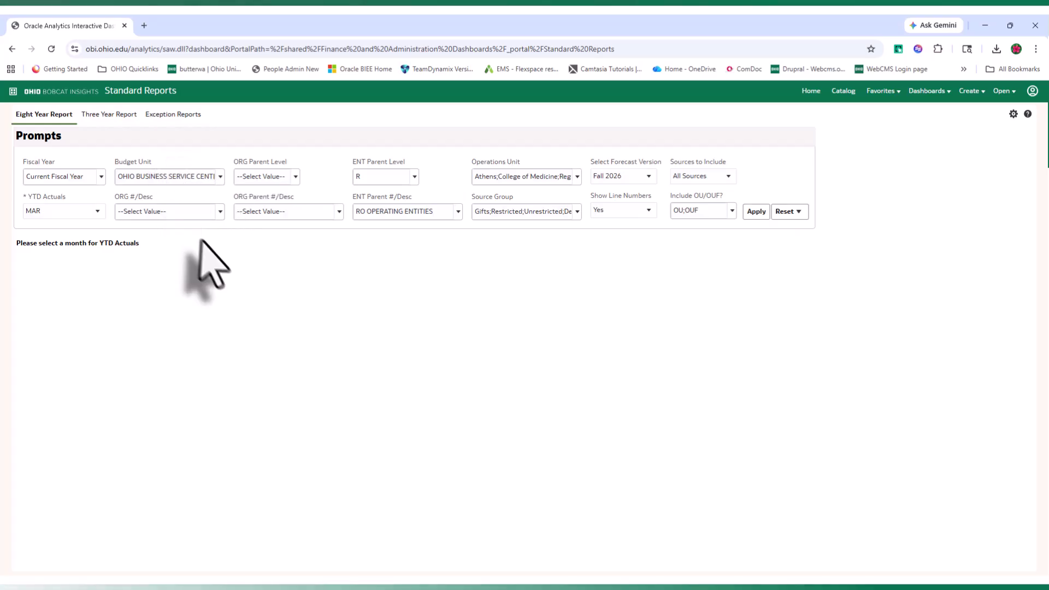
pyautogui.click(339, 213)
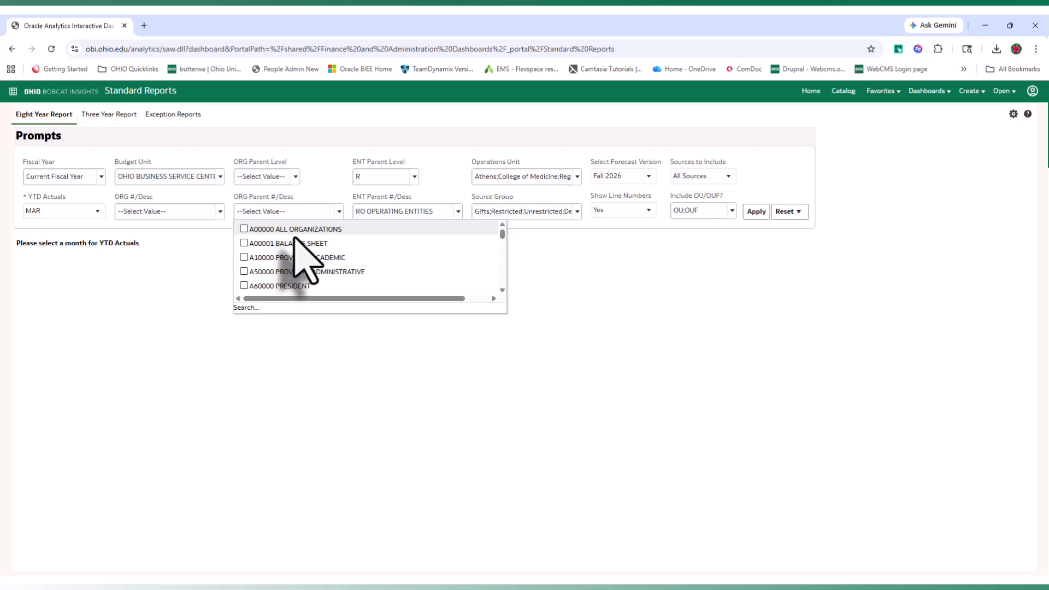
pyautogui.scroll(-1, 308, 258)
pyautogui.scroll(-4, 309, 259)
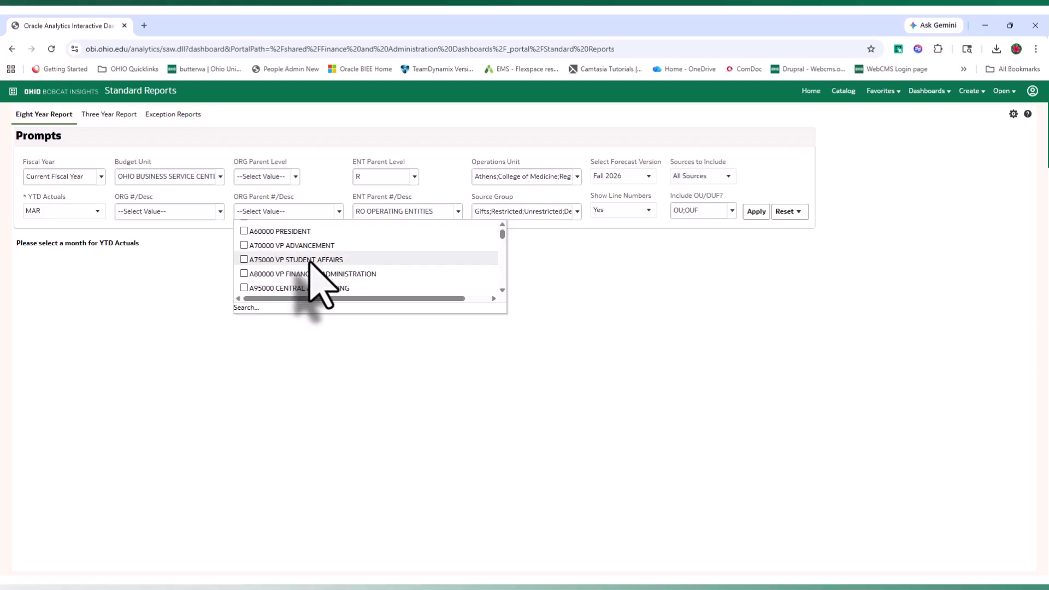
pyautogui.scroll(-6, 320, 282)
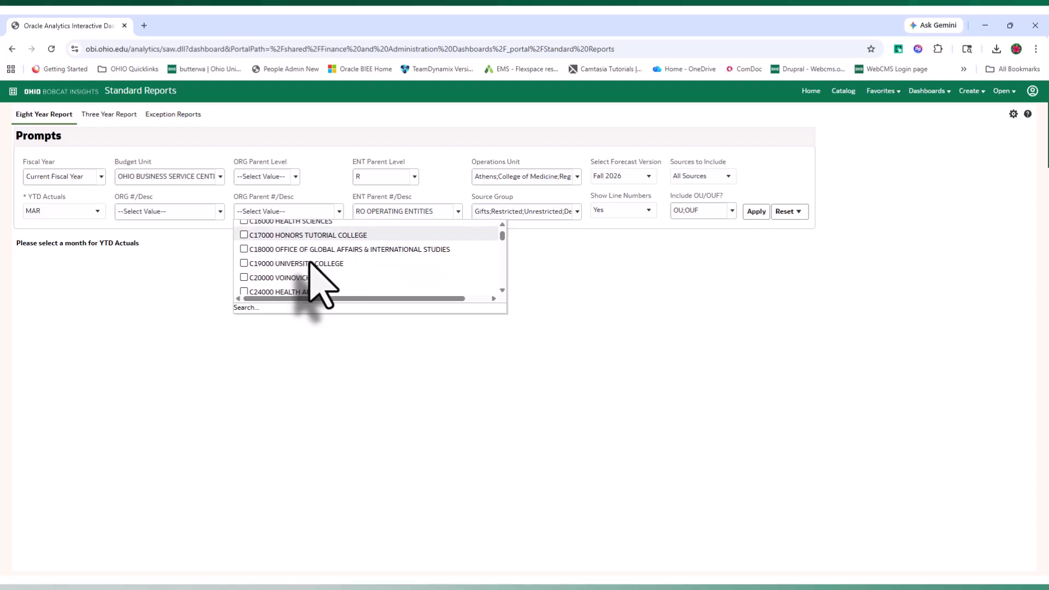
pyautogui.scroll(-3, 313, 273)
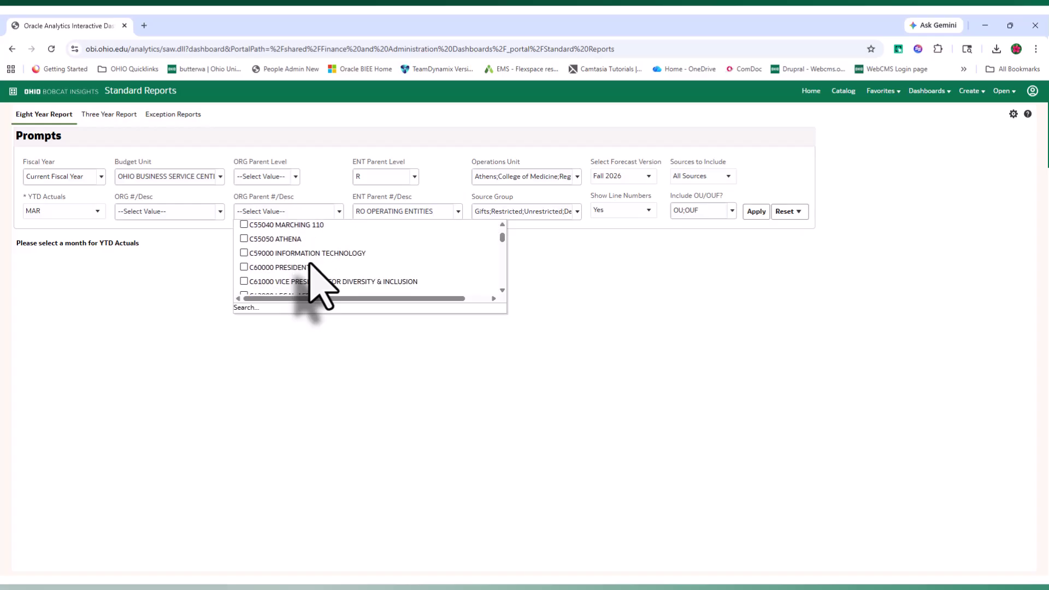
pyautogui.click(326, 393)
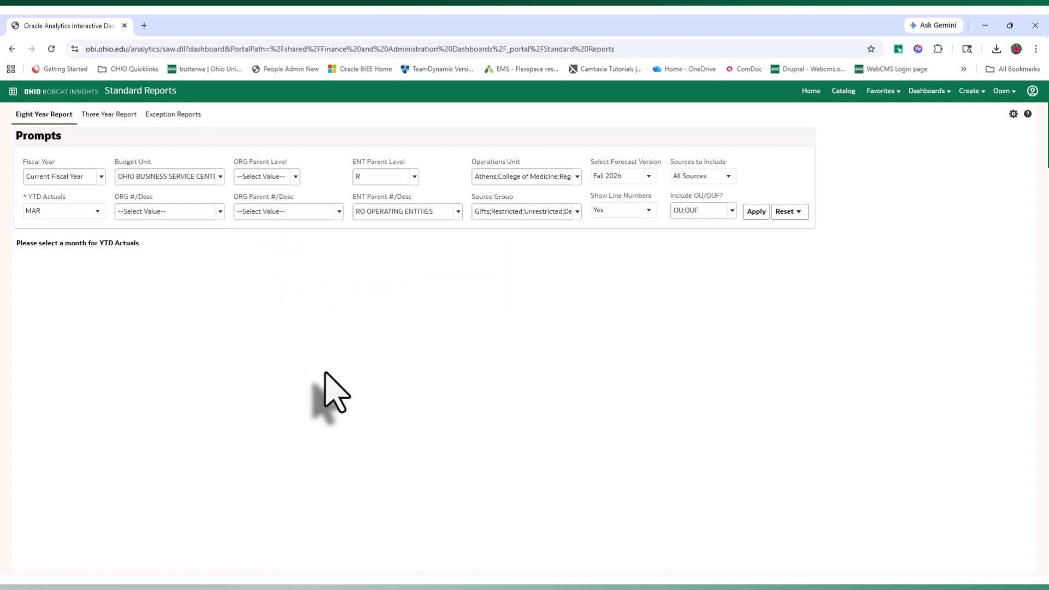
# Step: Review the ENT Parent #/Desc and Source Group choices without changing the selections
pyautogui.click(458, 211)
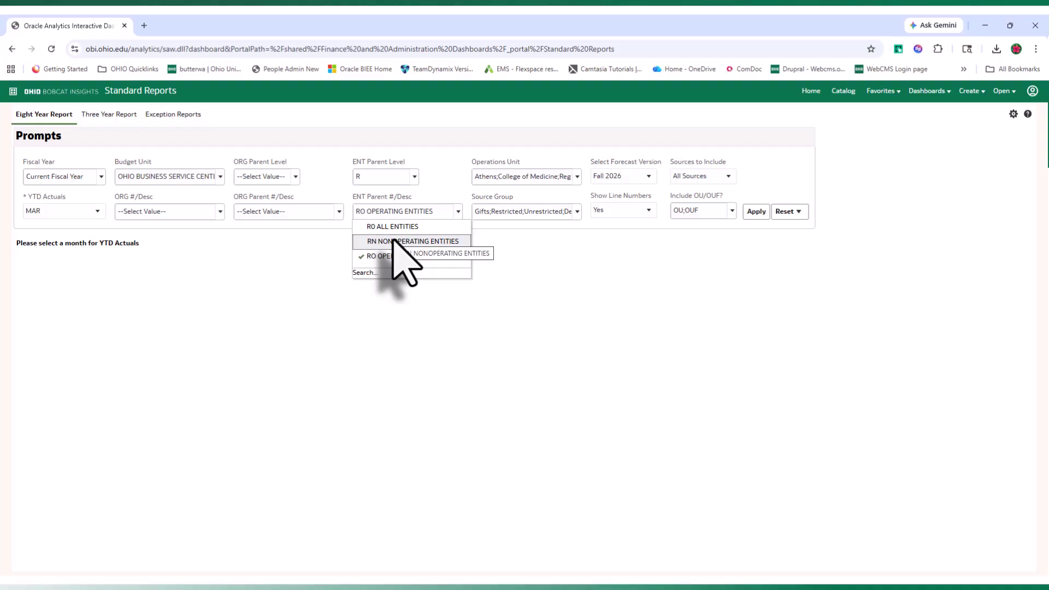
pyautogui.click(585, 282)
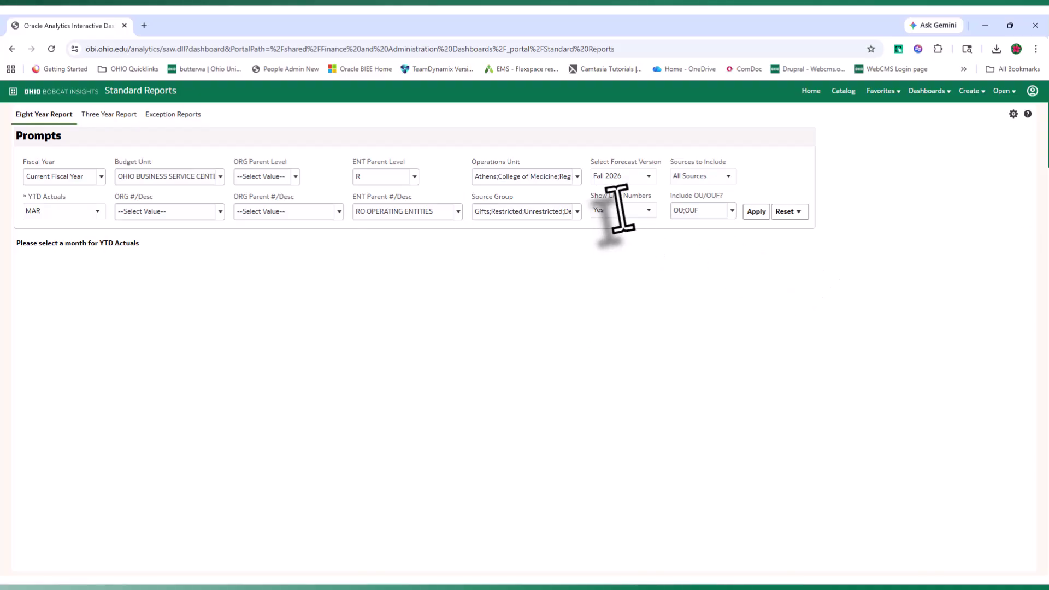
pyautogui.click(577, 212)
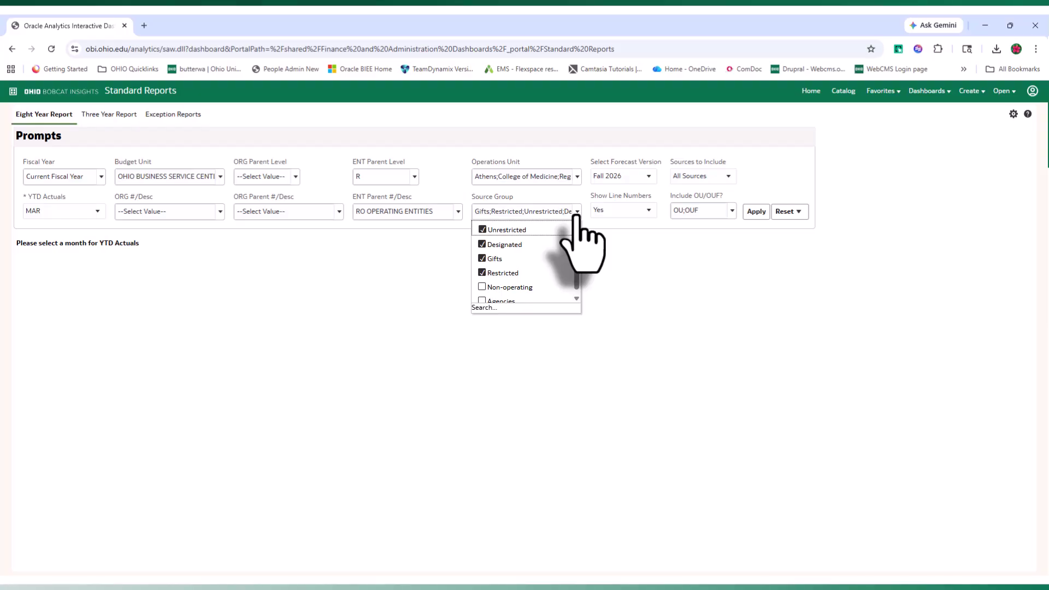
pyautogui.scroll(-1, 565, 268)
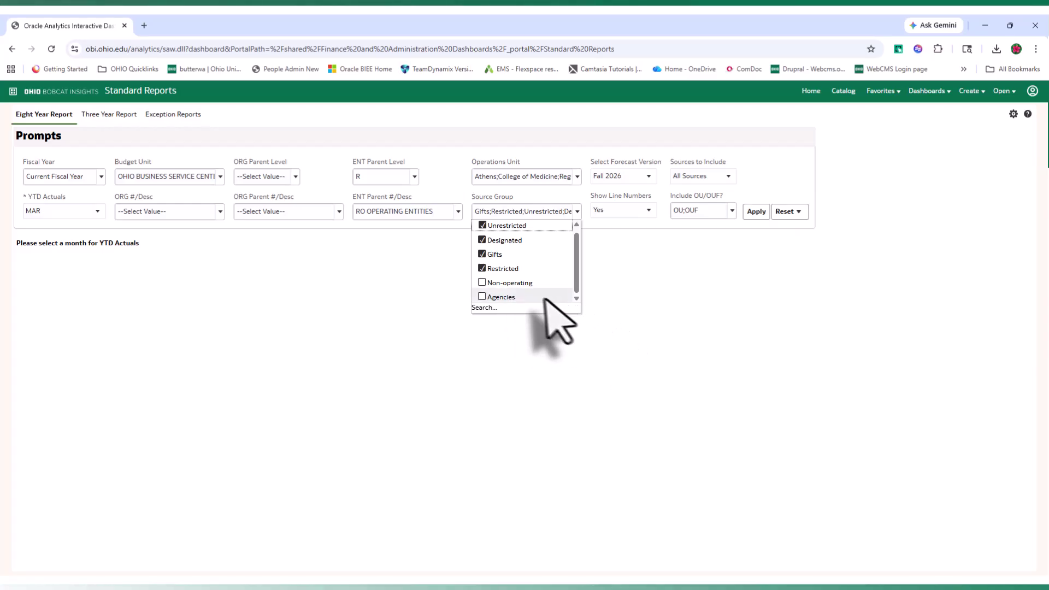
pyautogui.click(661, 293)
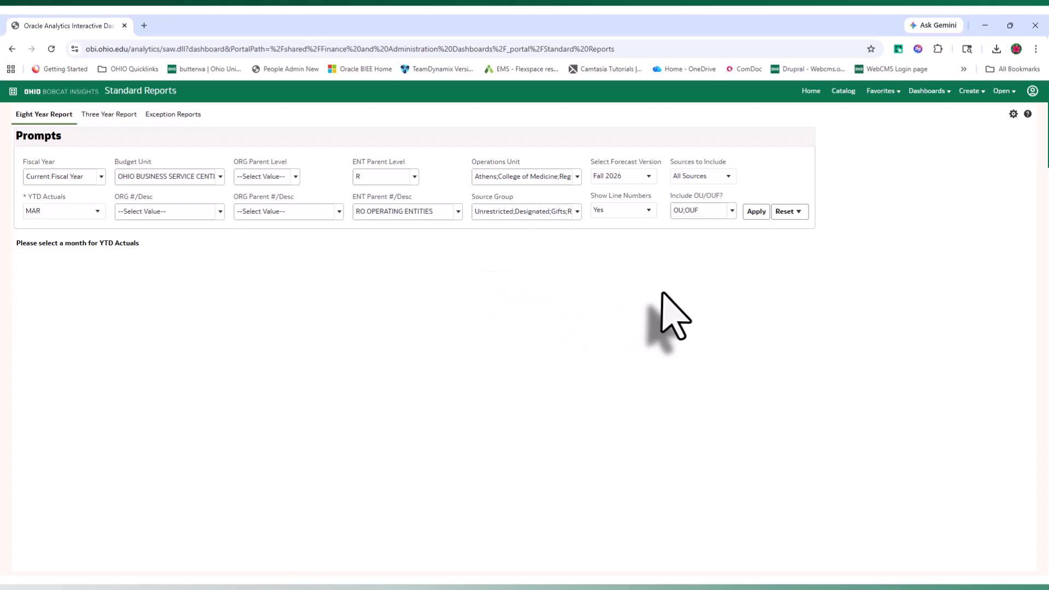
# Step: Set Show Line Numbers to No and check the Include OU/OUF options, keeping OU and OUF selected
pyautogui.click(651, 211)
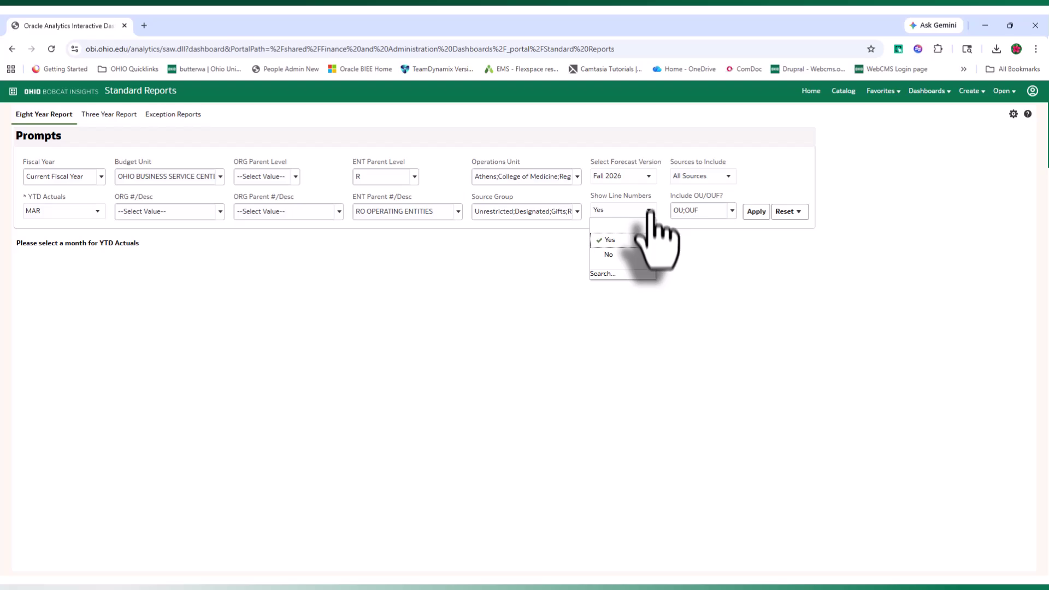
pyautogui.click(610, 255)
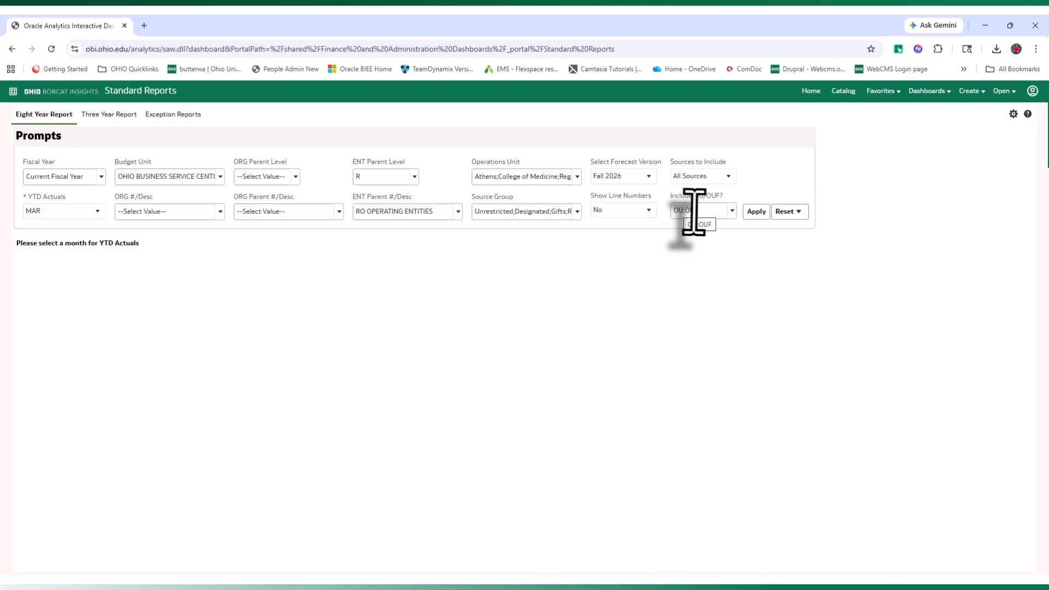
pyautogui.click(731, 212)
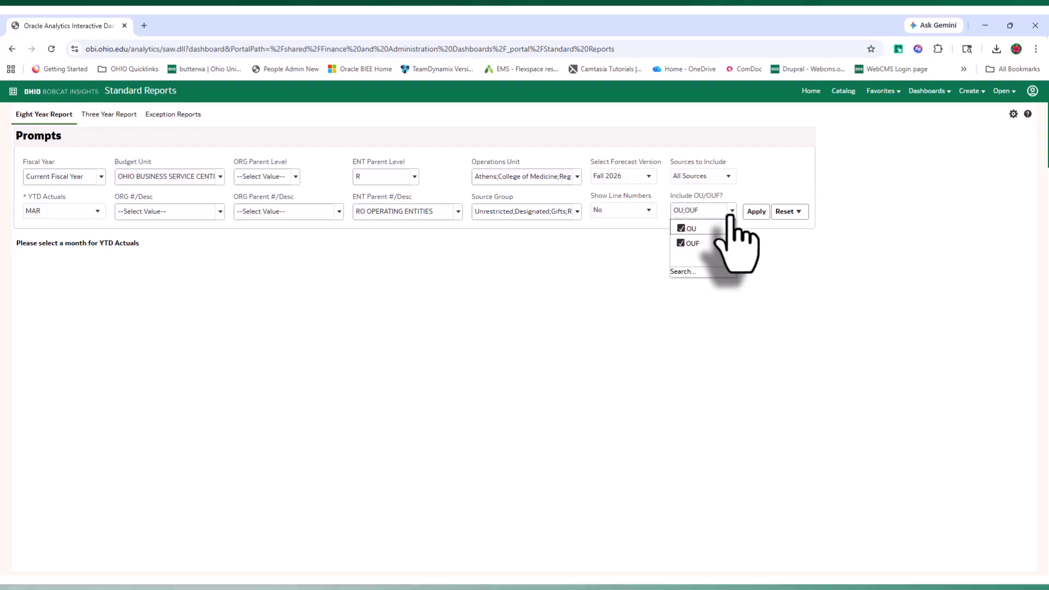
pyautogui.click(732, 213)
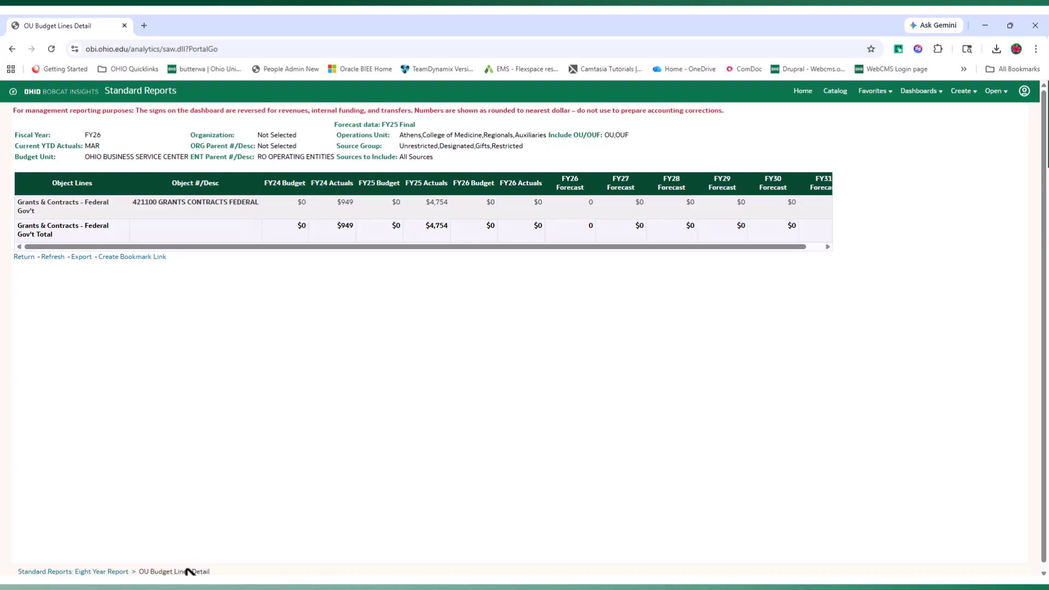
# Step: Return from the OU Budget Lines Detail page to the Eight Year Report
pyautogui.click(123, 572)
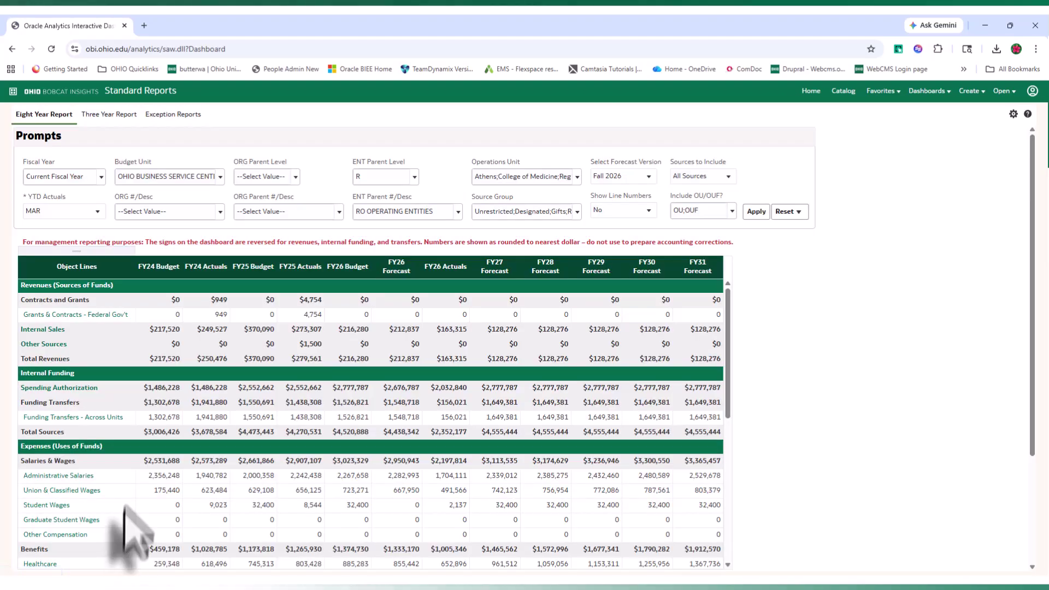
pyautogui.click(11, 49)
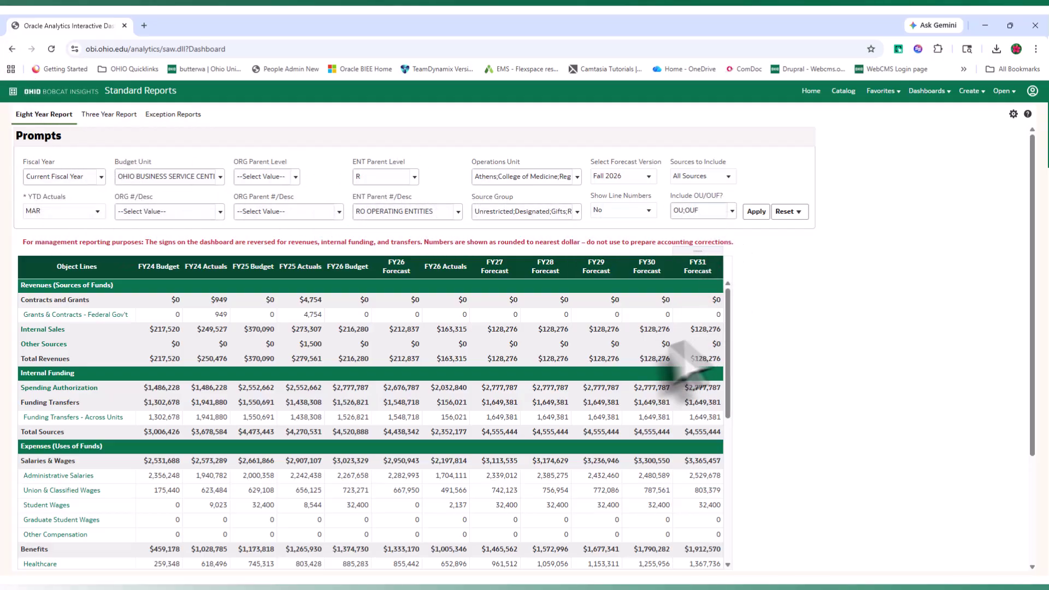
pyautogui.click(48, 330)
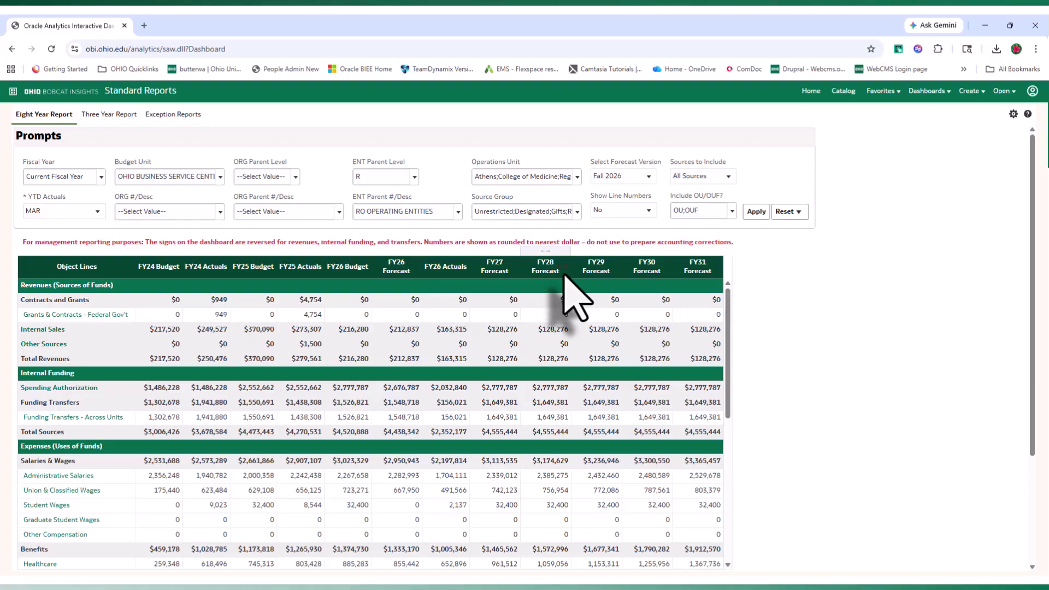
# Step: Export the Eight Year Report as unformatted data in Excel format
pyautogui.scroll(-3, 564, 276)
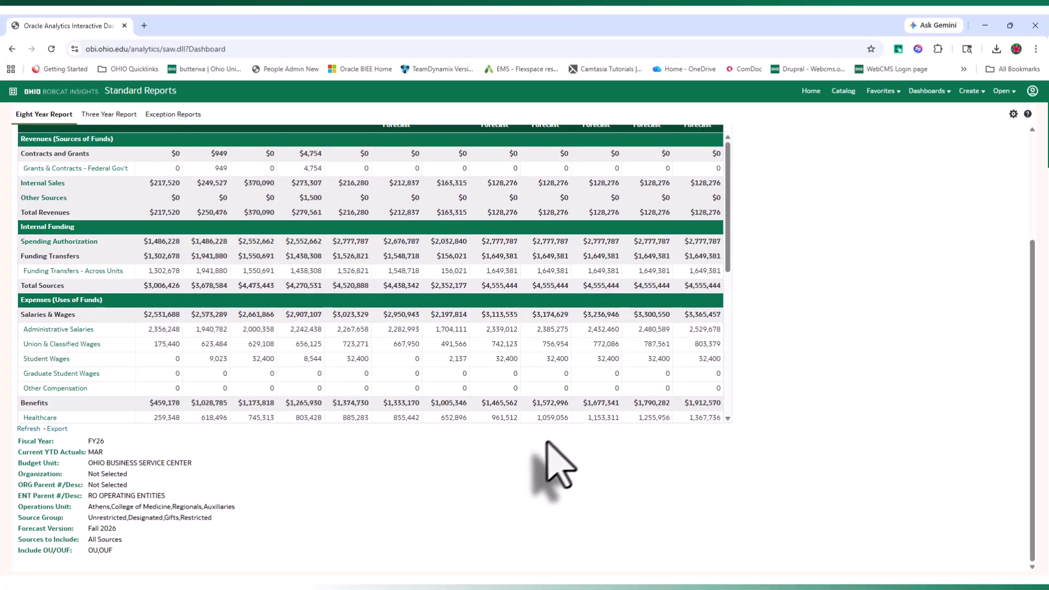
pyautogui.click(57, 430)
pyautogui.moveTo(61, 457)
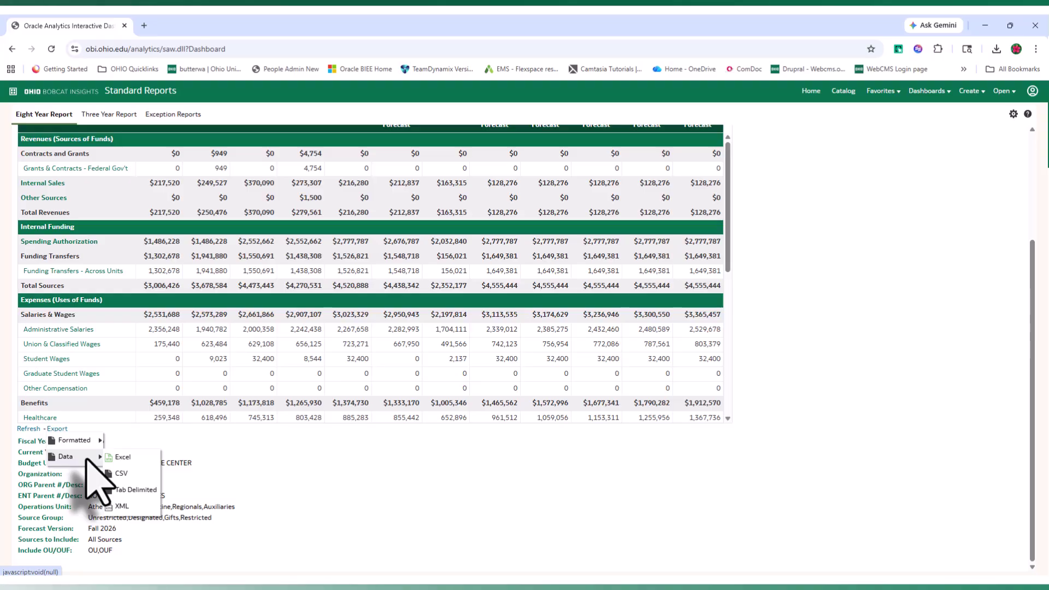
pyautogui.click(122, 458)
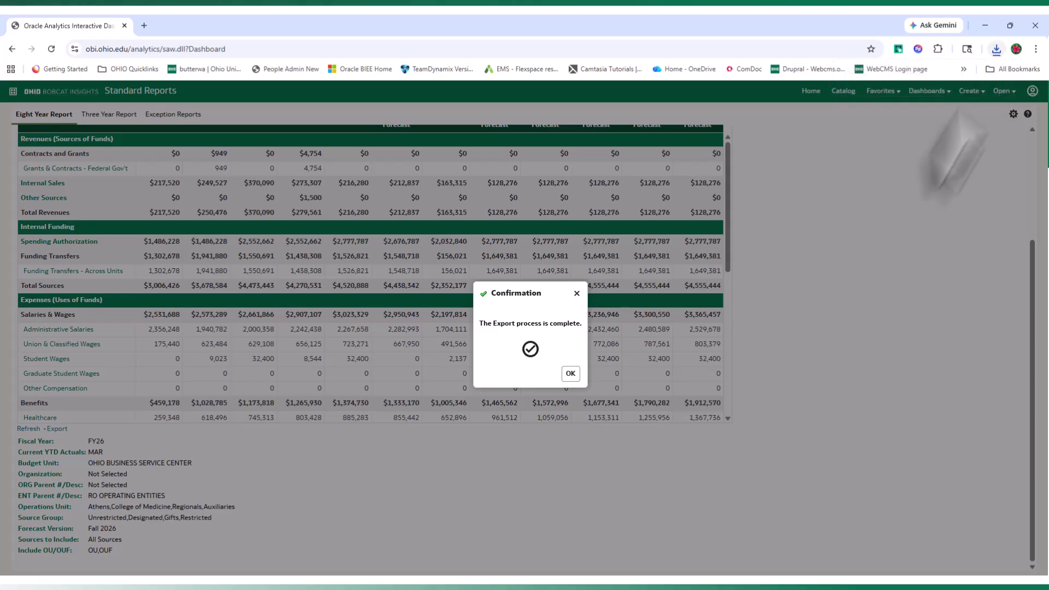
# Step: Open the downloaded OU Budget Lines Report (1).xlsx in Excel and take it out of Protected View for editing
pyautogui.click(997, 49)
pyautogui.click(935, 113)
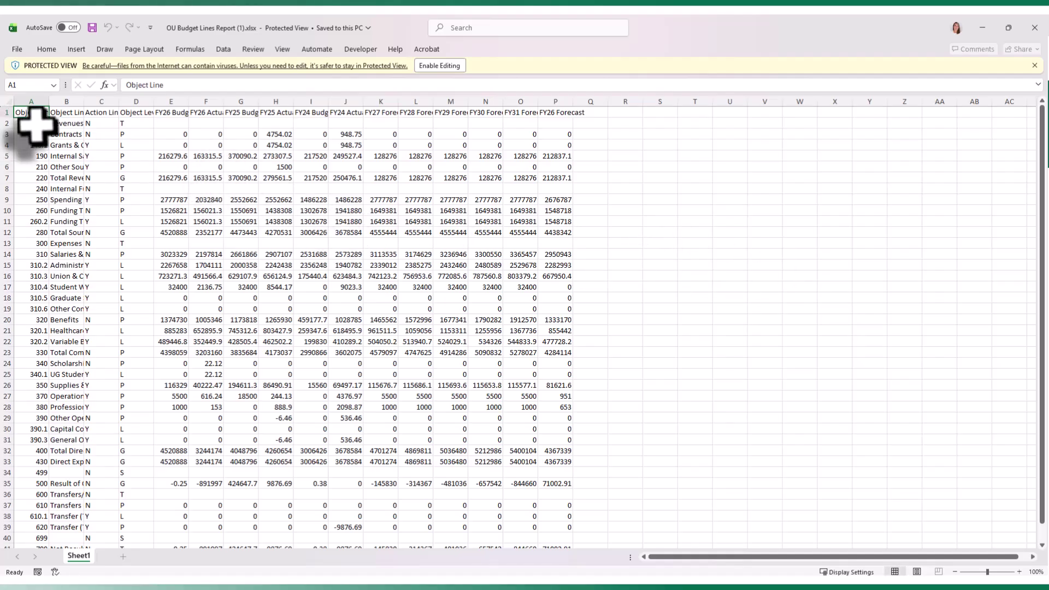
pyautogui.click(444, 66)
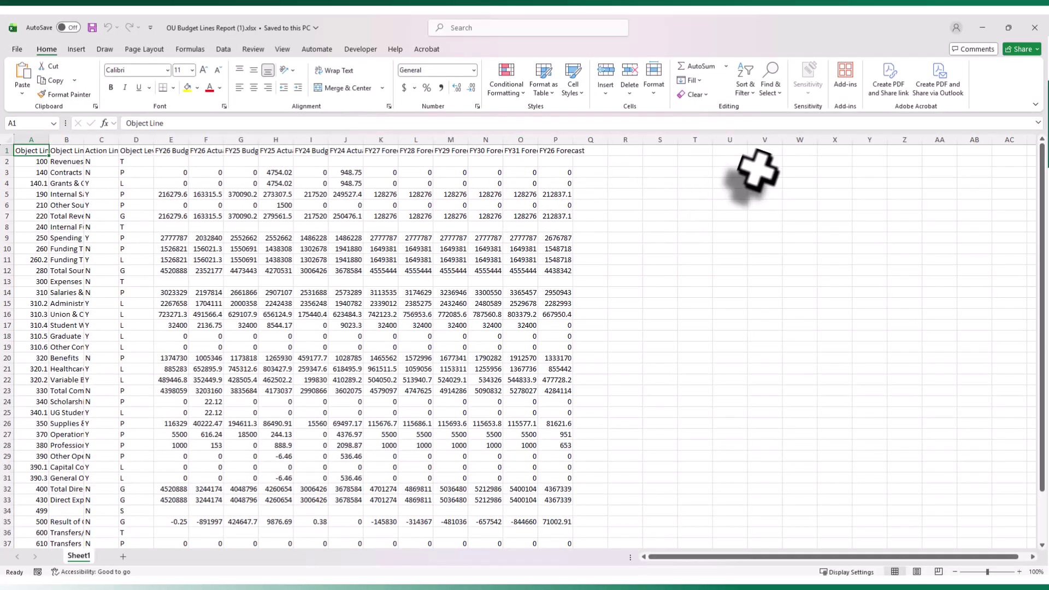